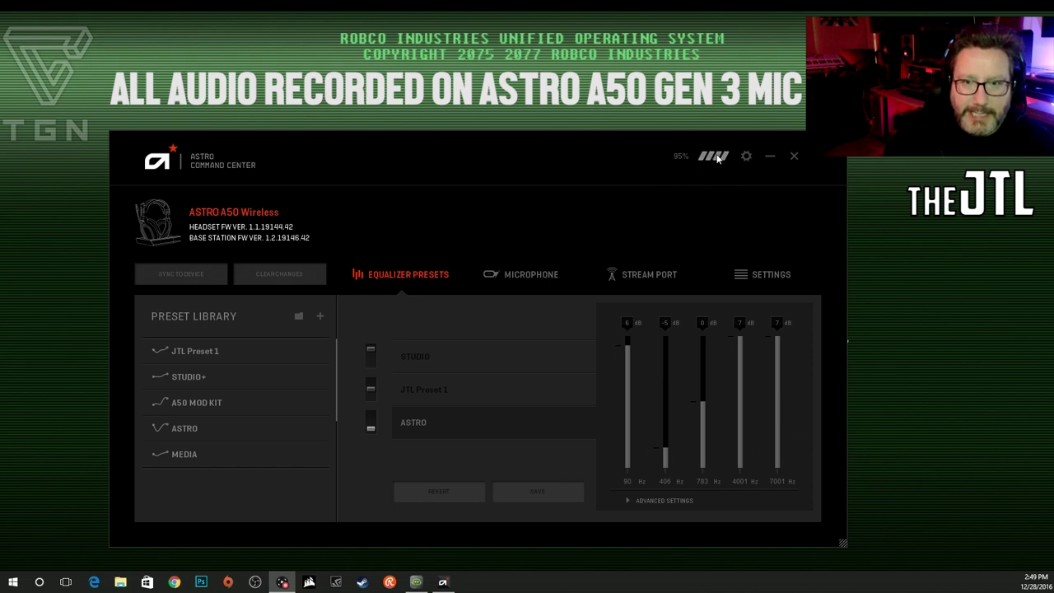
- Look through the program options and the presets available in the equalizer preset library
{"action": "left_click", "coordinate": [746, 157]}
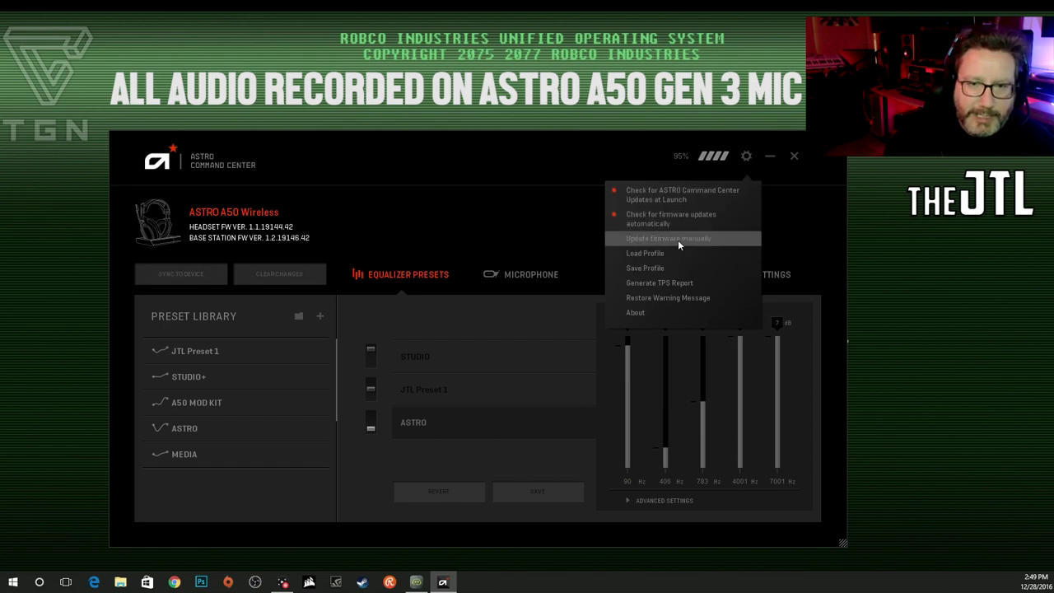
{"action": "left_click", "coordinate": [689, 288]}
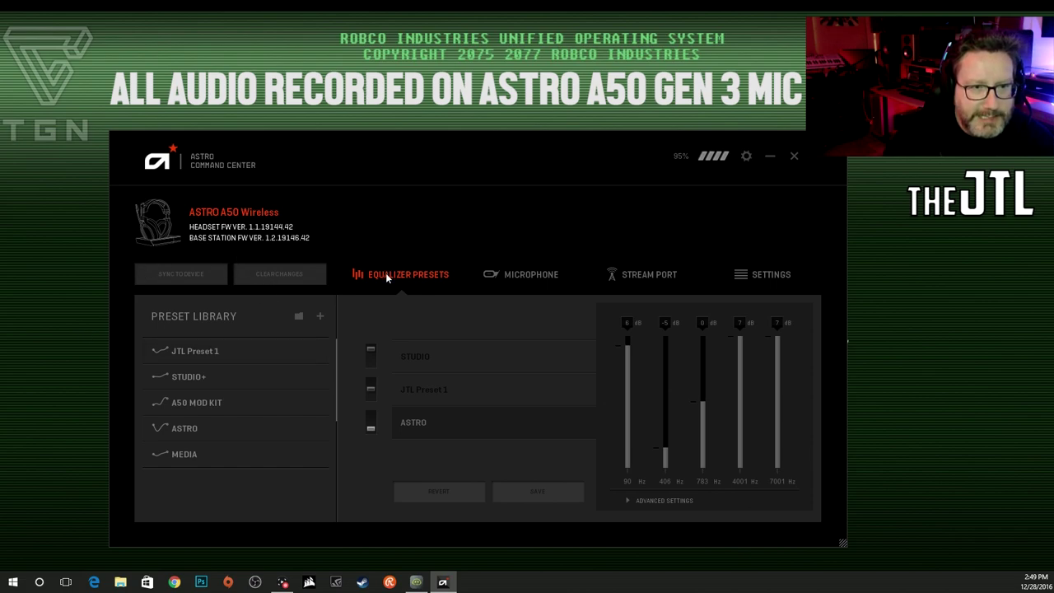
{"action": "scroll", "coordinate": [178, 436], "scroll_direction": "down", "scroll_amount": 2}
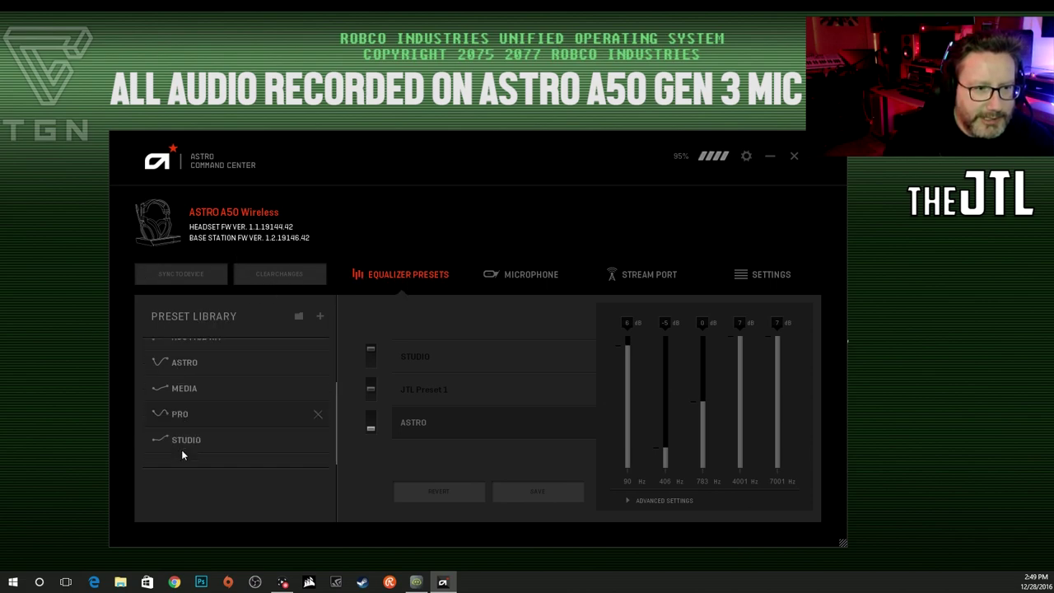
{"action": "scroll", "coordinate": [180, 448], "scroll_direction": "up", "scroll_amount": 2}
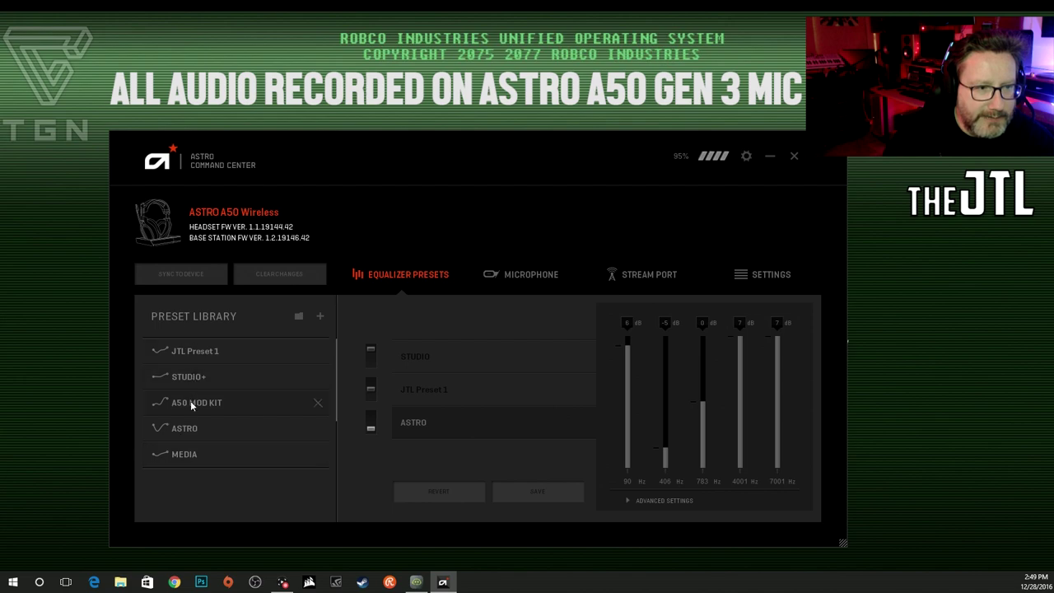
{"action": "scroll", "coordinate": [190, 424], "scroll_direction": "down", "scroll_amount": 1}
{"action": "scroll", "coordinate": [190, 426], "scroll_direction": "up", "scroll_amount": 1}
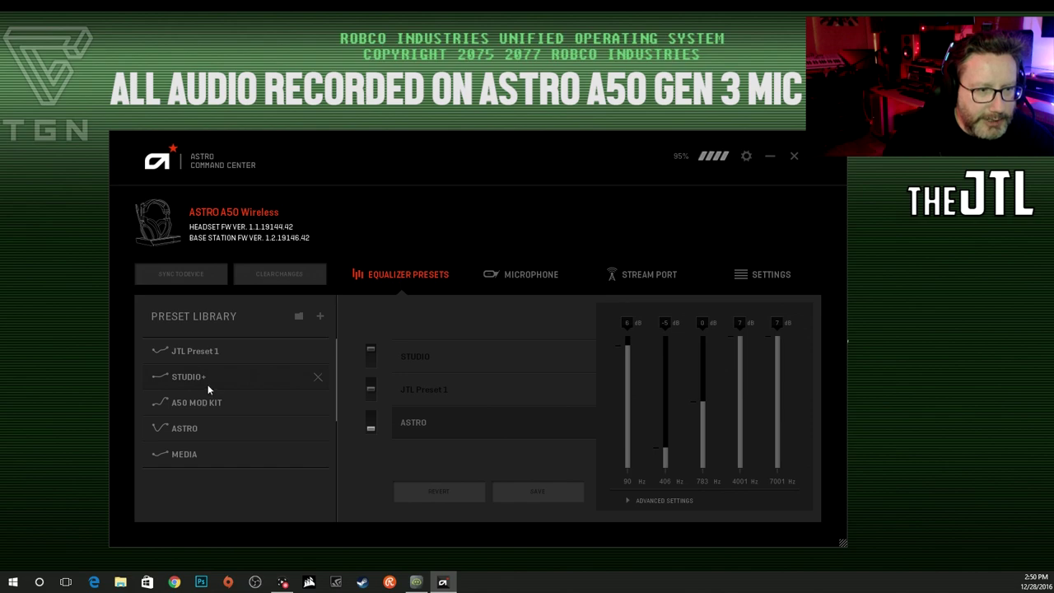
{"action": "scroll", "coordinate": [208, 365], "scroll_direction": "down", "scroll_amount": 1}
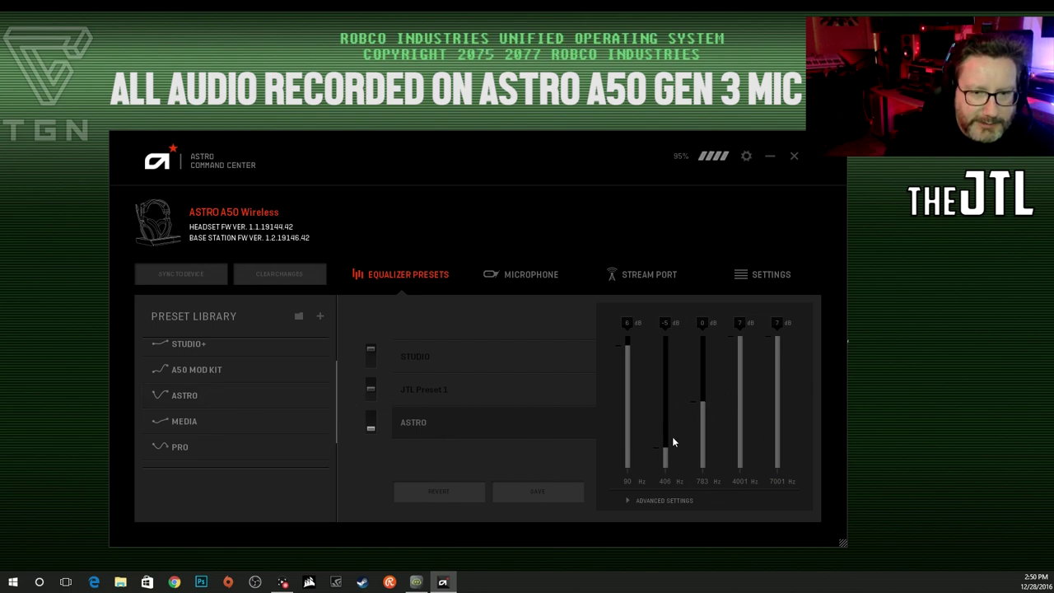
- Try the STUDIO+, PRO and STUDIO presets in the third equalizer slot, reverting the slot to its synced preset
{"action": "left_click", "coordinate": [212, 344]}
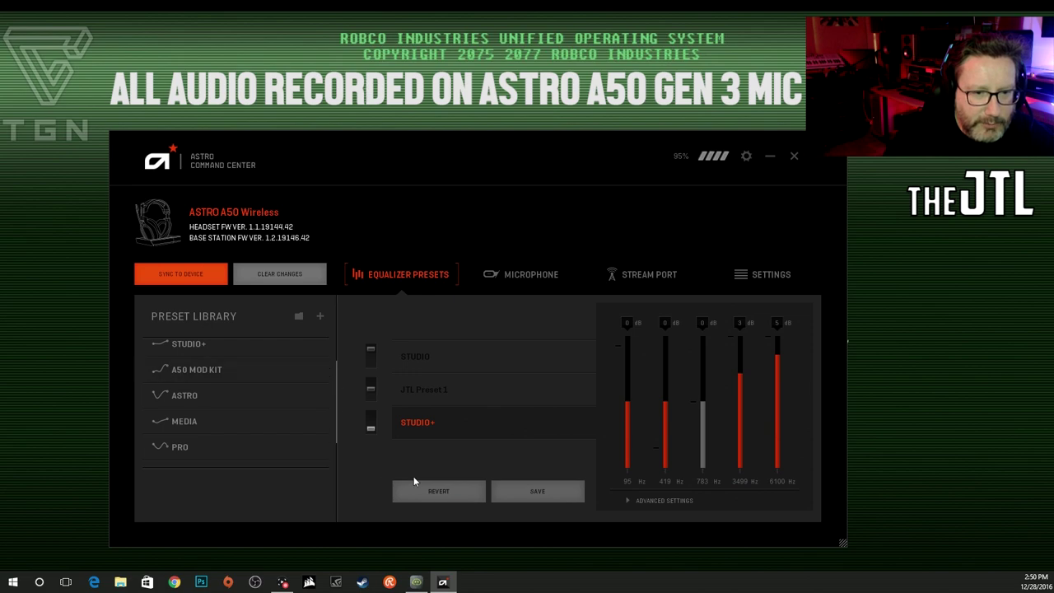
{"action": "left_click", "coordinate": [454, 494]}
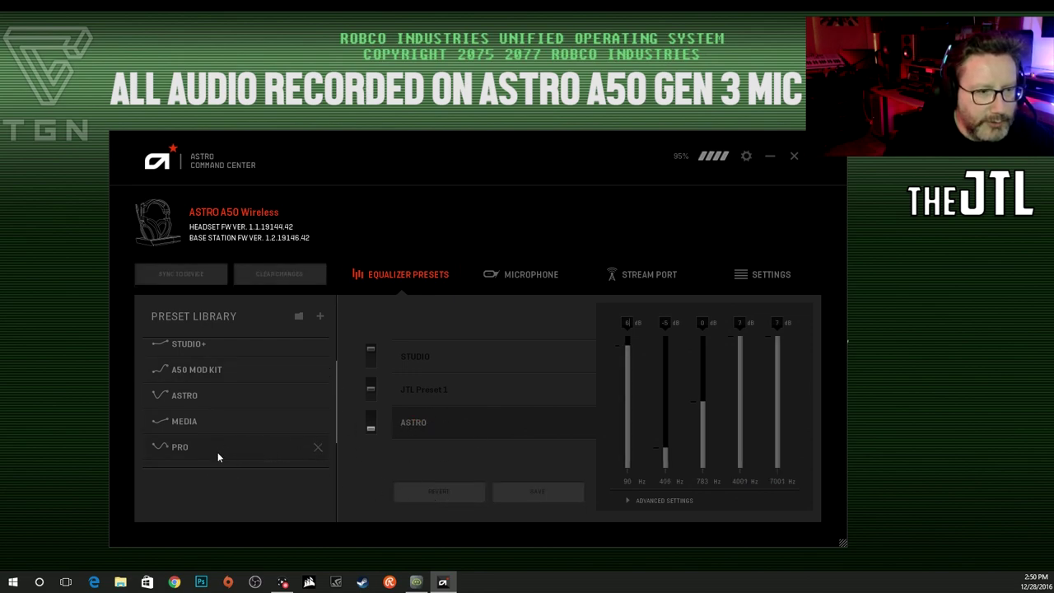
{"action": "scroll", "coordinate": [218, 452], "scroll_direction": "down", "scroll_amount": 1}
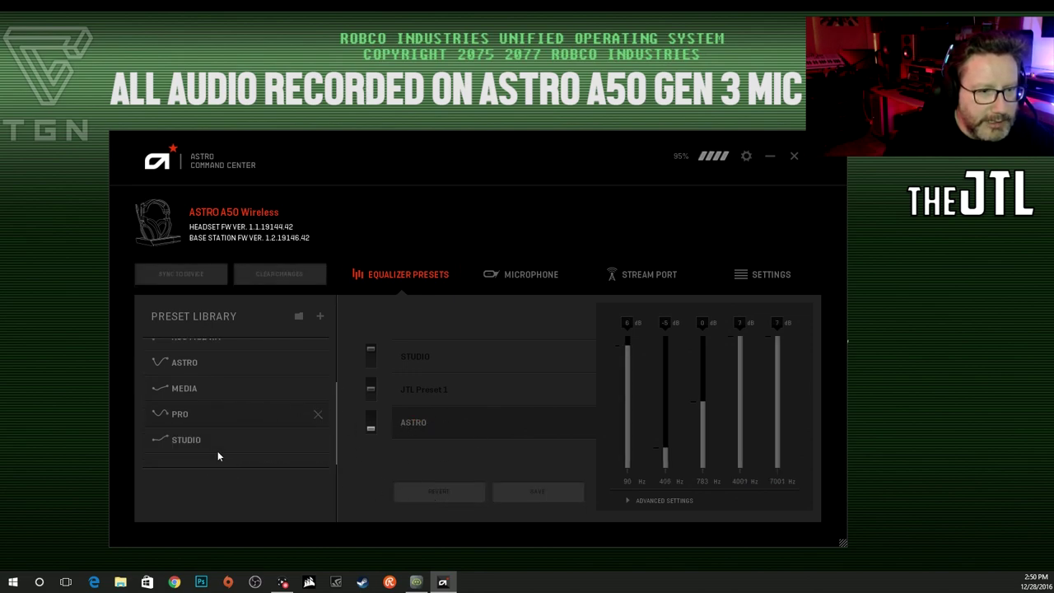
{"action": "left_click", "coordinate": [185, 414]}
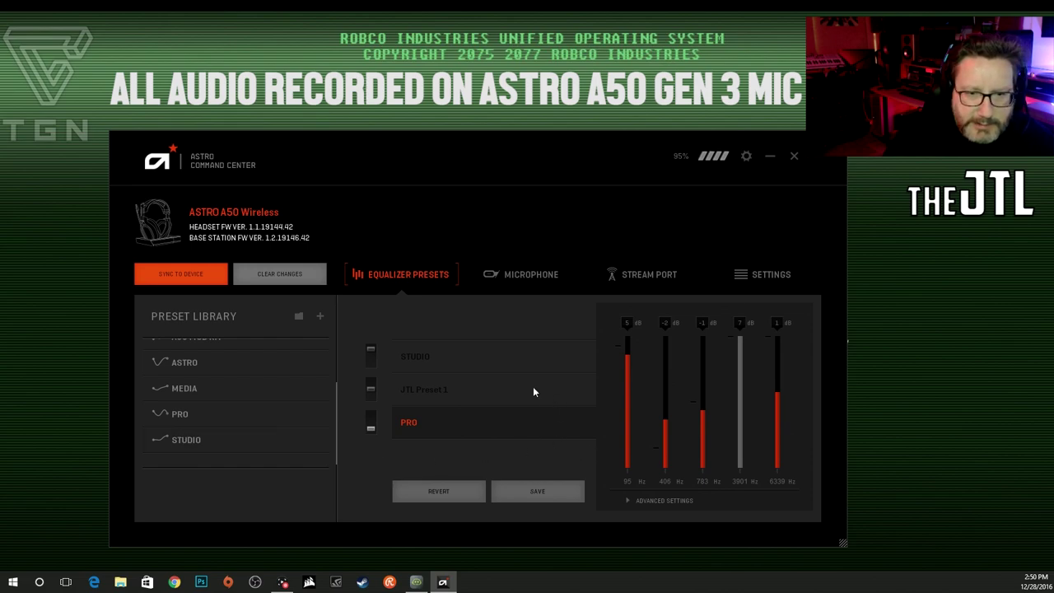
{"action": "left_click", "coordinate": [208, 438]}
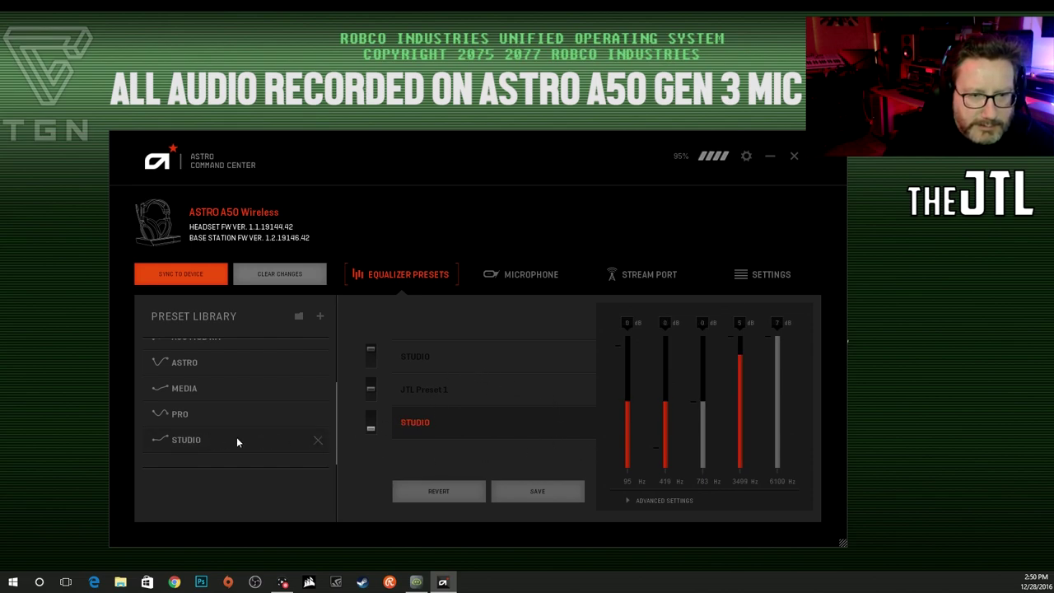
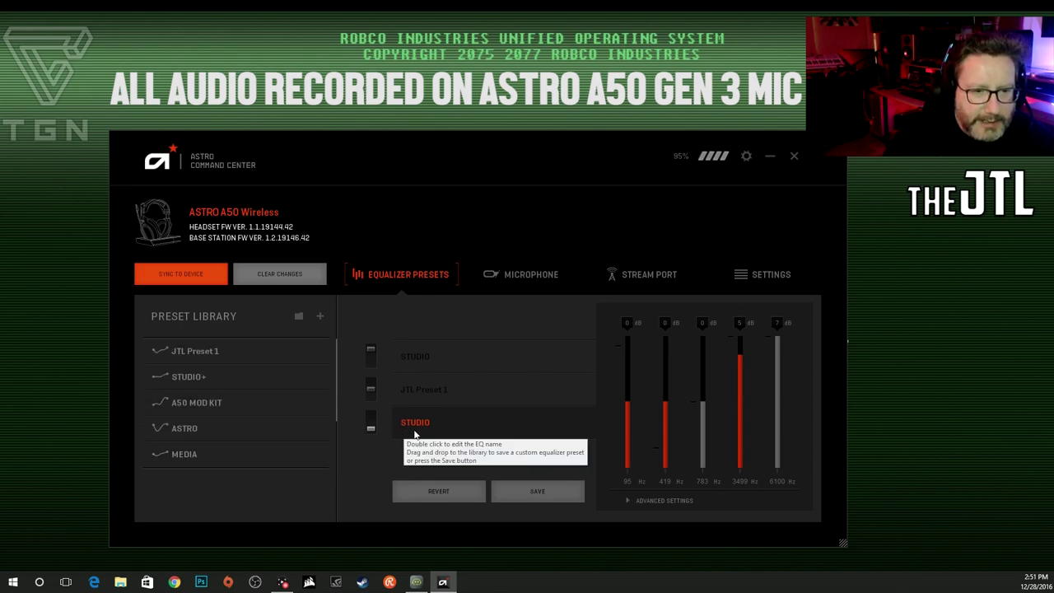
{"action": "left_click", "coordinate": [439, 492]}
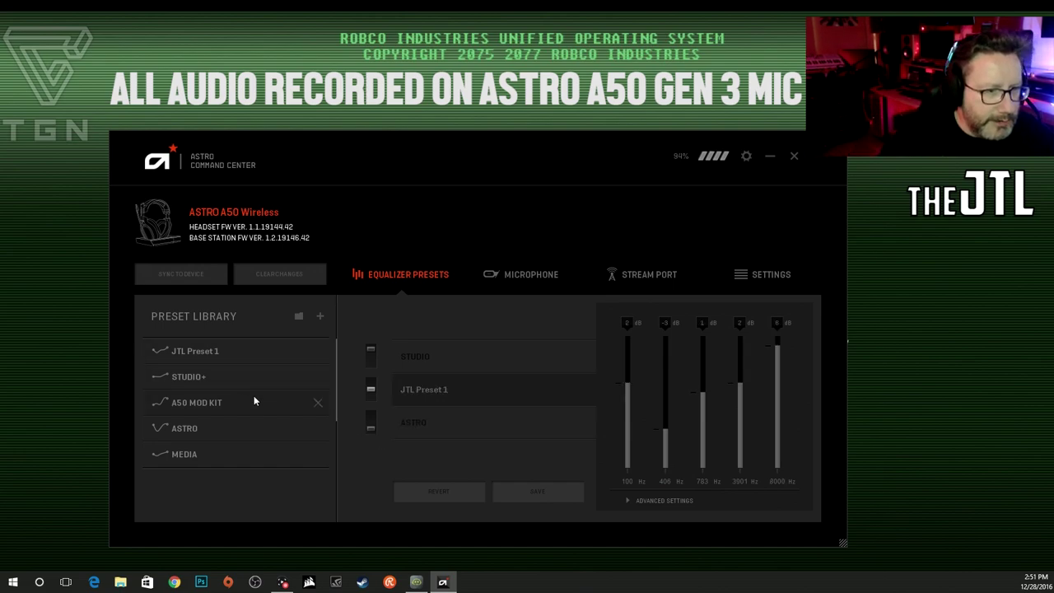
- Assign the STUDIO preset to the middle equalizer slot and sync the configuration to the headset
{"action": "scroll", "coordinate": [262, 453], "scroll_direction": "down", "scroll_amount": 3}
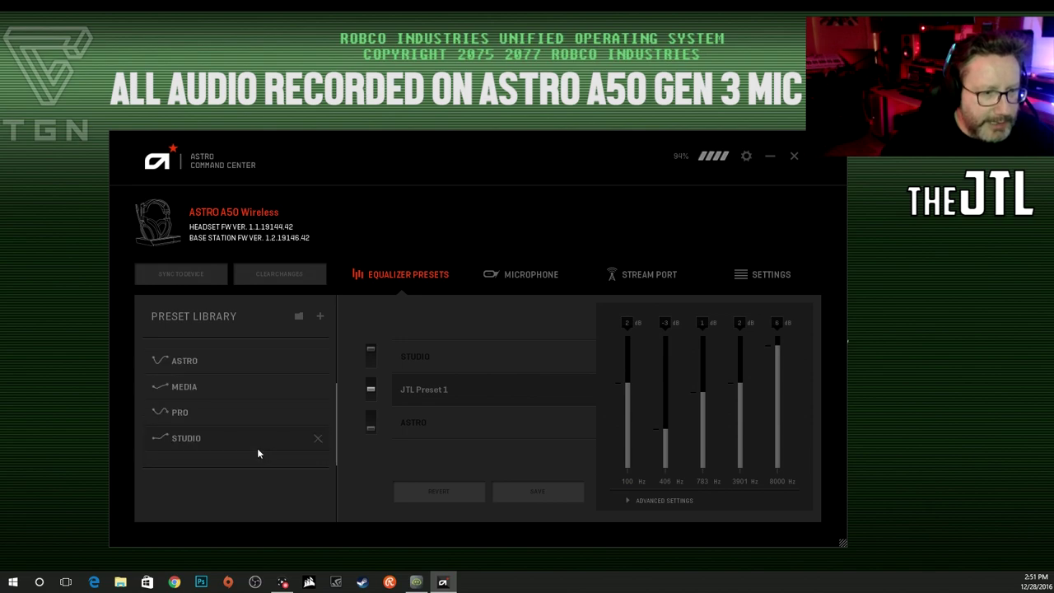
{"action": "left_click", "coordinate": [175, 443]}
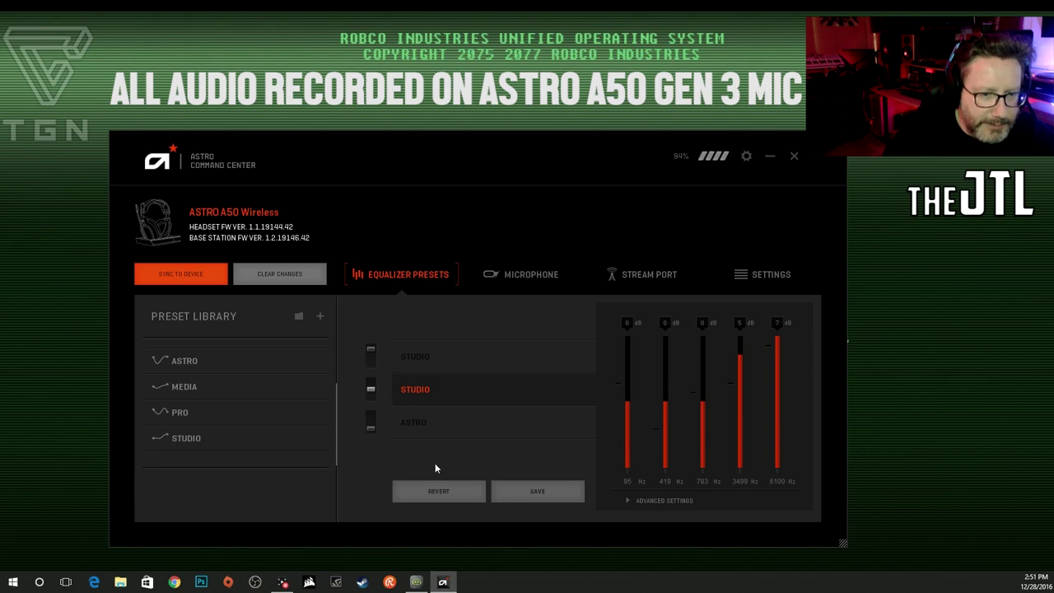
{"action": "left_click", "coordinate": [533, 492]}
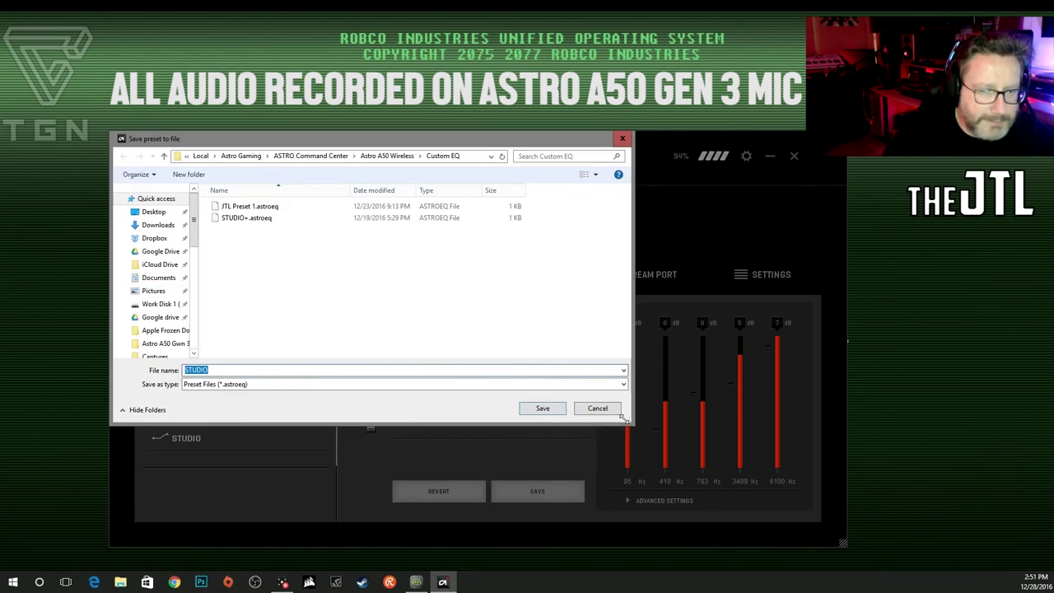
{"action": "left_click", "coordinate": [615, 411]}
{"action": "left_click", "coordinate": [175, 277]}
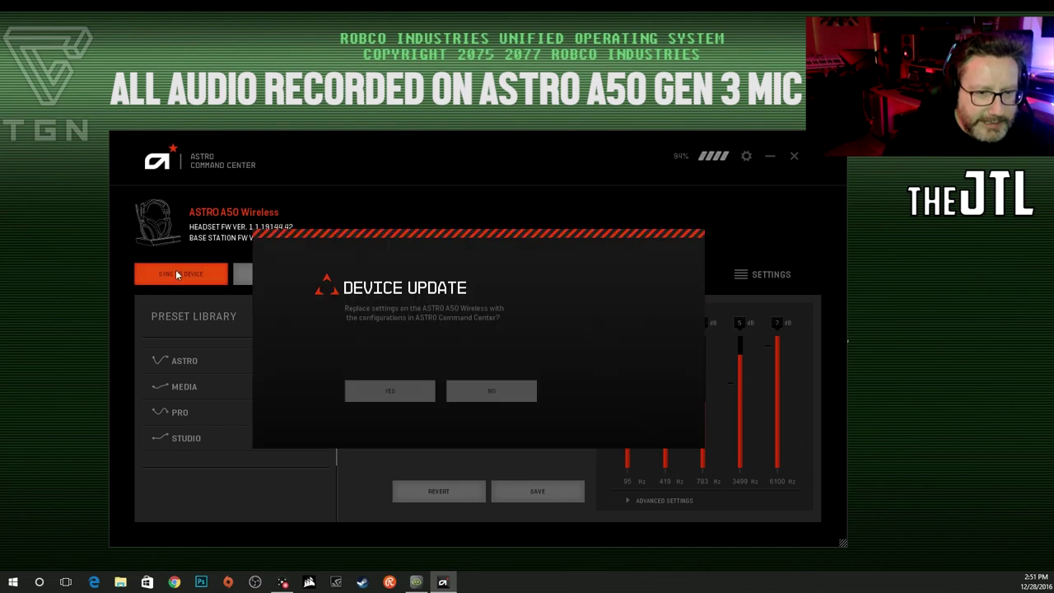
{"action": "left_click", "coordinate": [402, 397]}
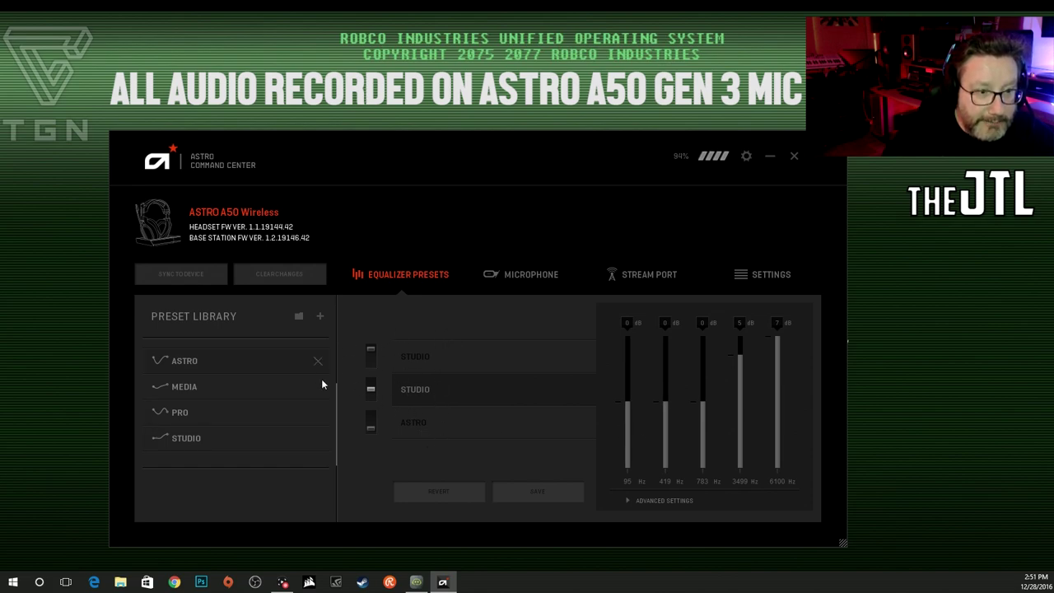
- Load JTL Preset 1 into the middle equalizer slot and set its 100 Hz and 406 Hz bands to 0 dB
{"action": "scroll", "coordinate": [171, 435], "scroll_direction": "up", "scroll_amount": 2}
{"action": "scroll", "coordinate": [171, 437], "scroll_direction": "down", "scroll_amount": 2}
{"action": "scroll", "coordinate": [173, 442], "scroll_direction": "up", "scroll_amount": 3}
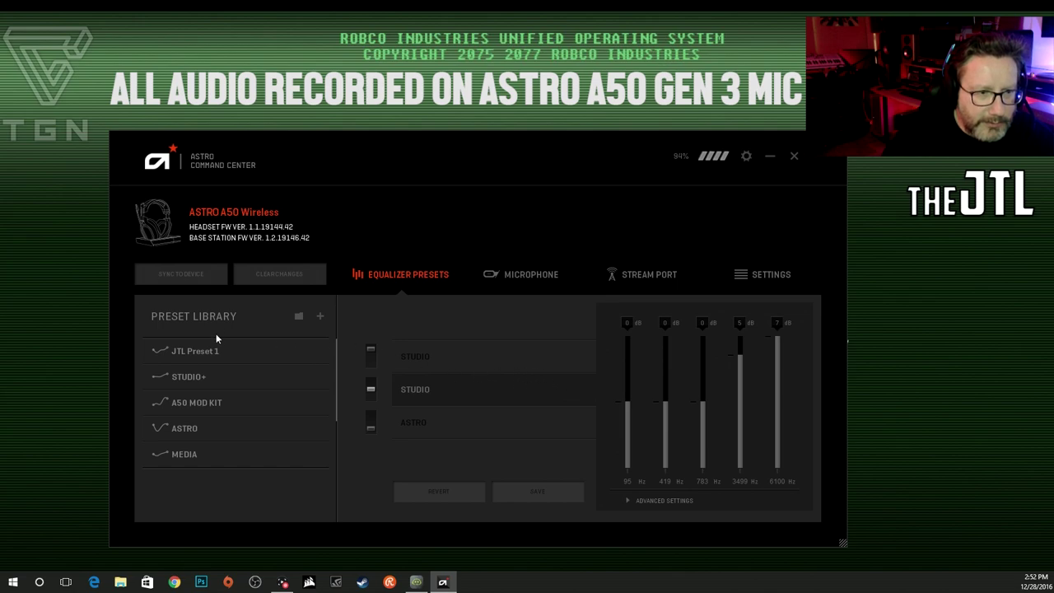
{"action": "left_click", "coordinate": [160, 354]}
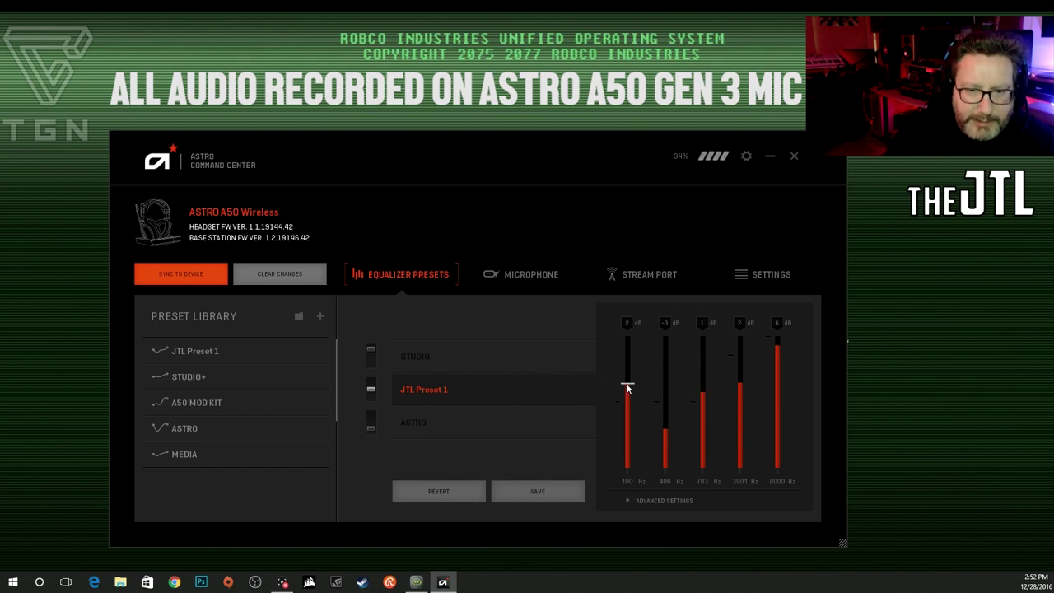
{"action": "mouse_move", "coordinate": [627, 387]}
{"action": "left_mouse_down"}
{"action": "mouse_move", "coordinate": [630, 368]}
{"action": "mouse_move", "coordinate": [629, 404]}
{"action": "left_mouse_up"}
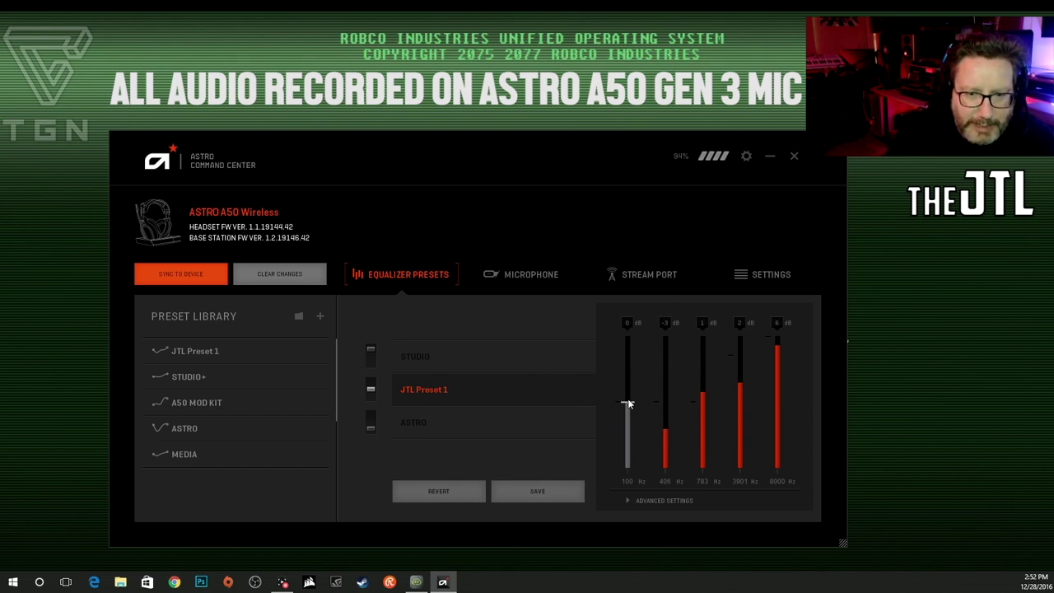
{"action": "left_click_drag", "start_coordinate": [665, 433], "coordinate": [665, 409]}
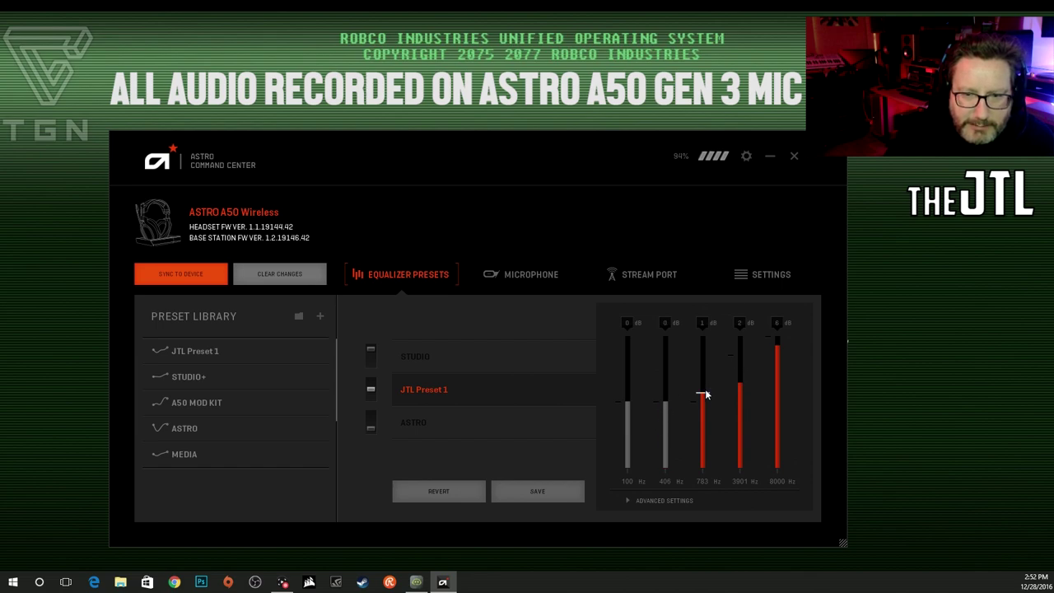
{"action": "left_click_drag", "start_coordinate": [706, 395], "coordinate": [704, 387]}
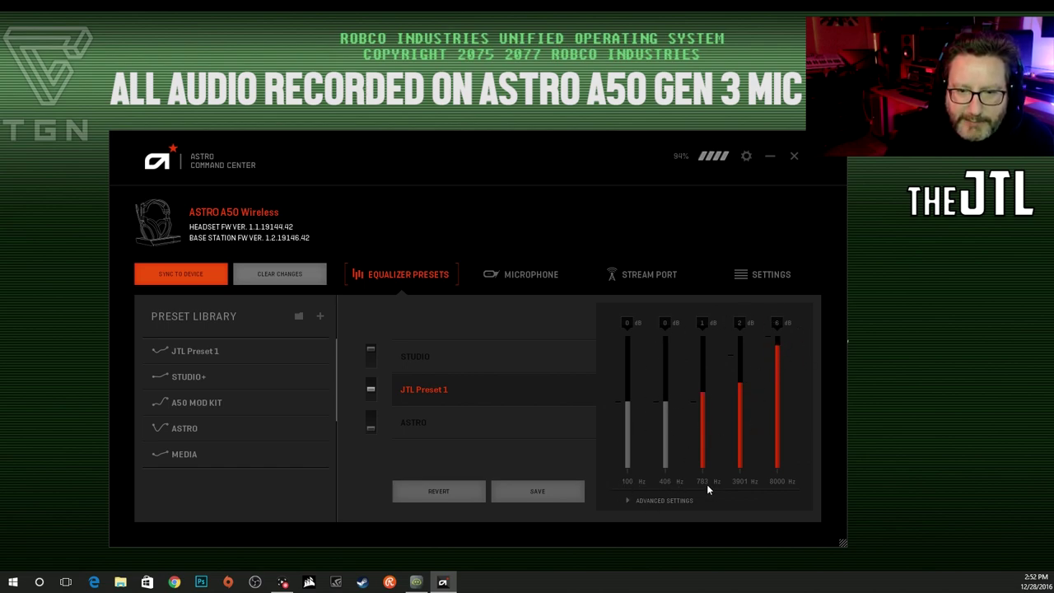
- Set the fifth band's center frequency to 10000 Hz in the advanced equalizer settings
{"action": "left_click", "coordinate": [639, 500]}
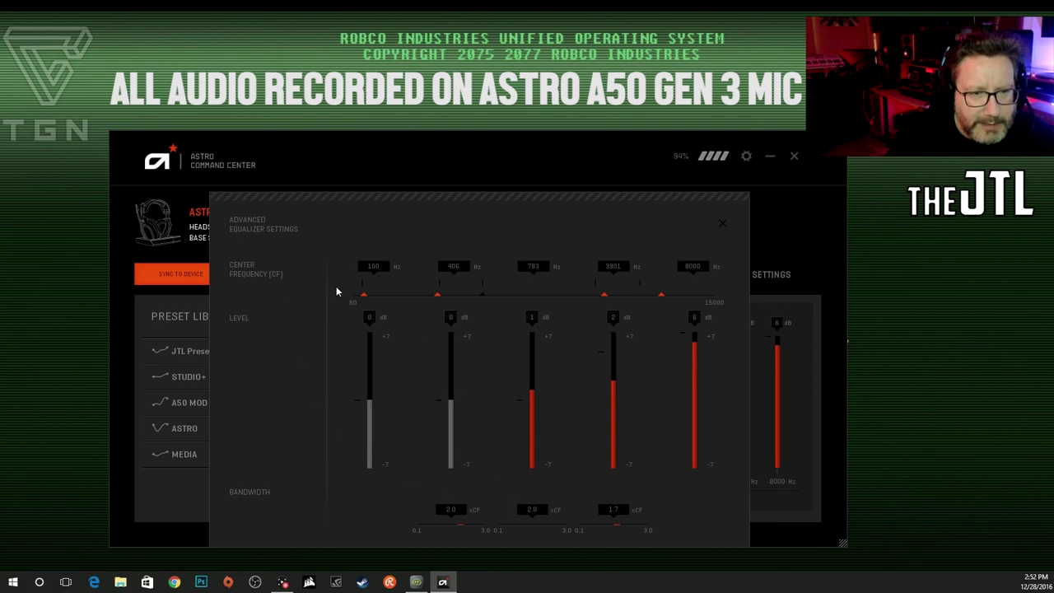
{"action": "left_click", "coordinate": [374, 266]}
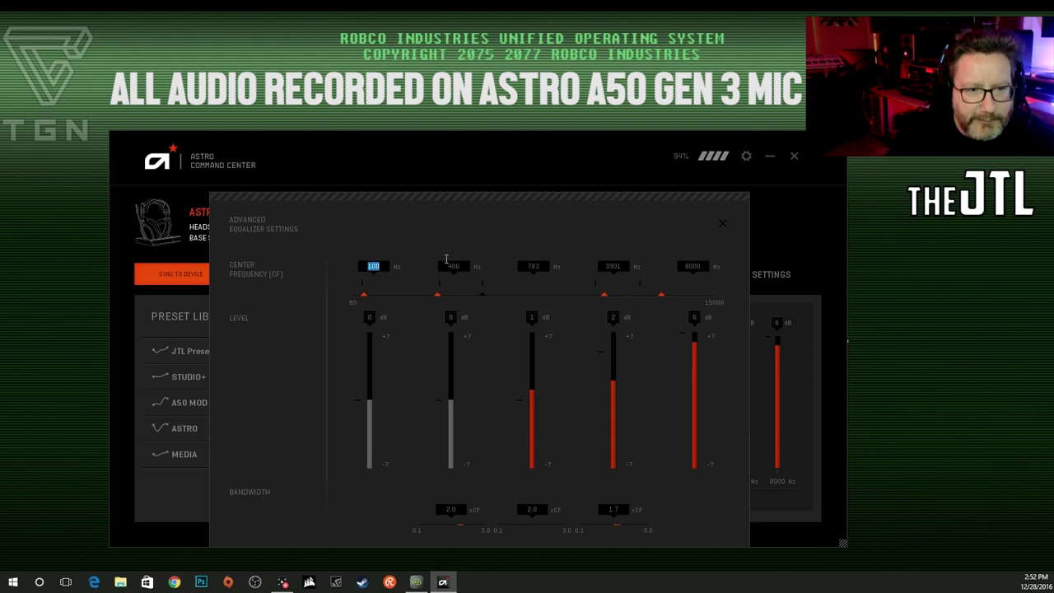
{"action": "left_click", "coordinate": [453, 266]}
{"action": "left_click", "coordinate": [540, 266]}
{"action": "left_click", "coordinate": [611, 266]}
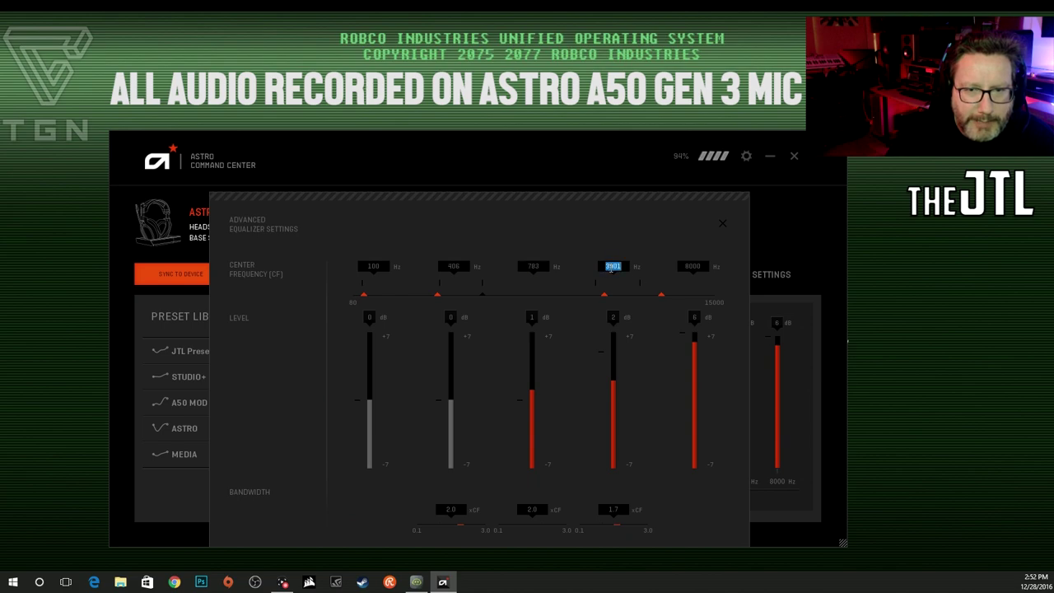
{"action": "left_click", "coordinate": [694, 266]}
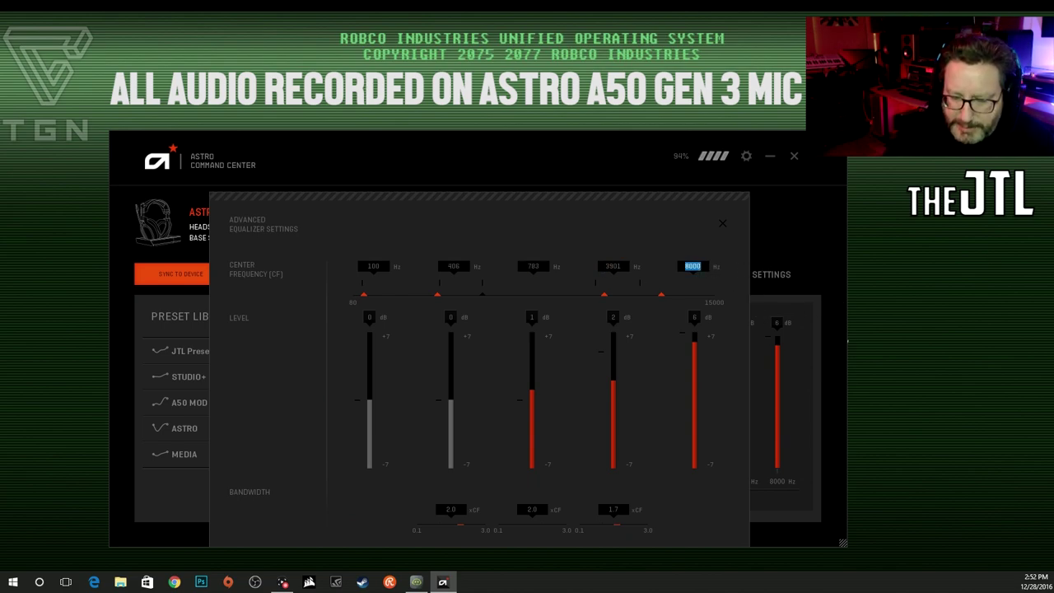
{"action": "type", "text": "10000"}
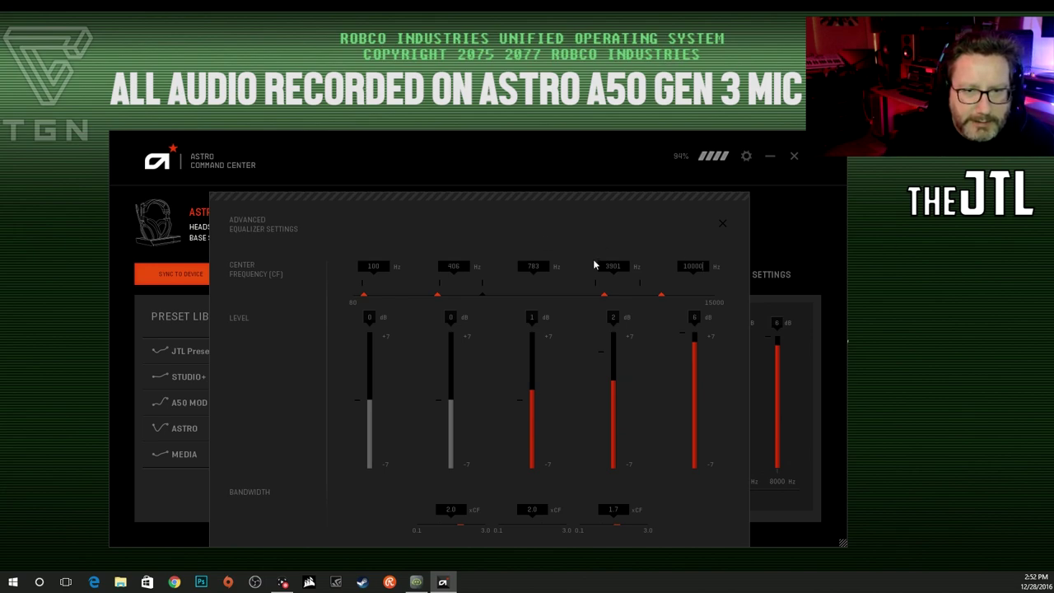
- Set the center frequency of the fourth band to 2500 Hz and of the third band to 650 Hz
{"action": "left_click_drag", "start_coordinate": [607, 266], "coordinate": [626, 263]}
{"action": "double_click", "coordinate": [625, 268]}
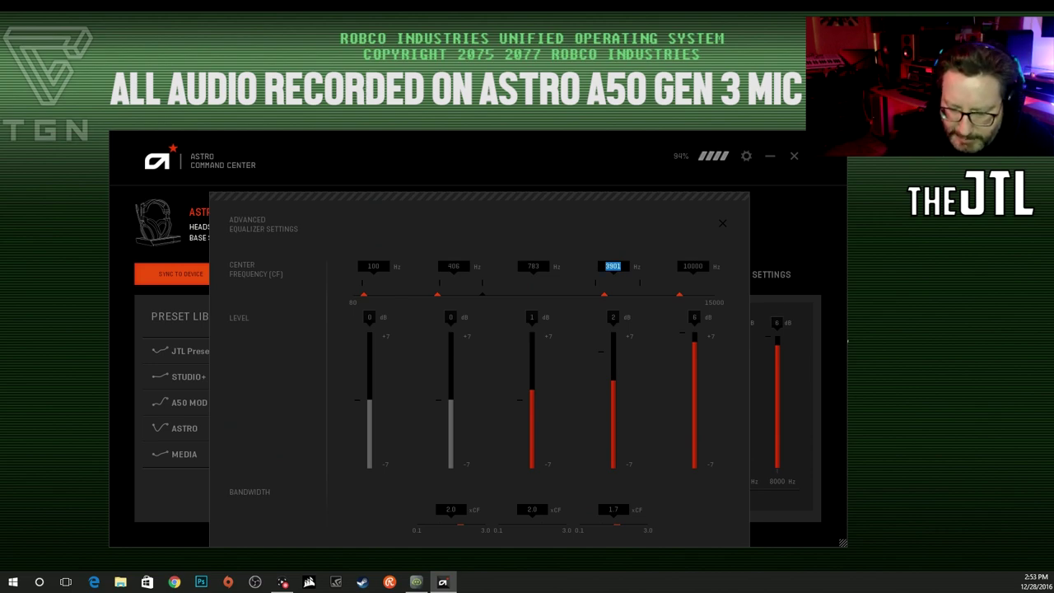
{"action": "type", "text": "2500"}
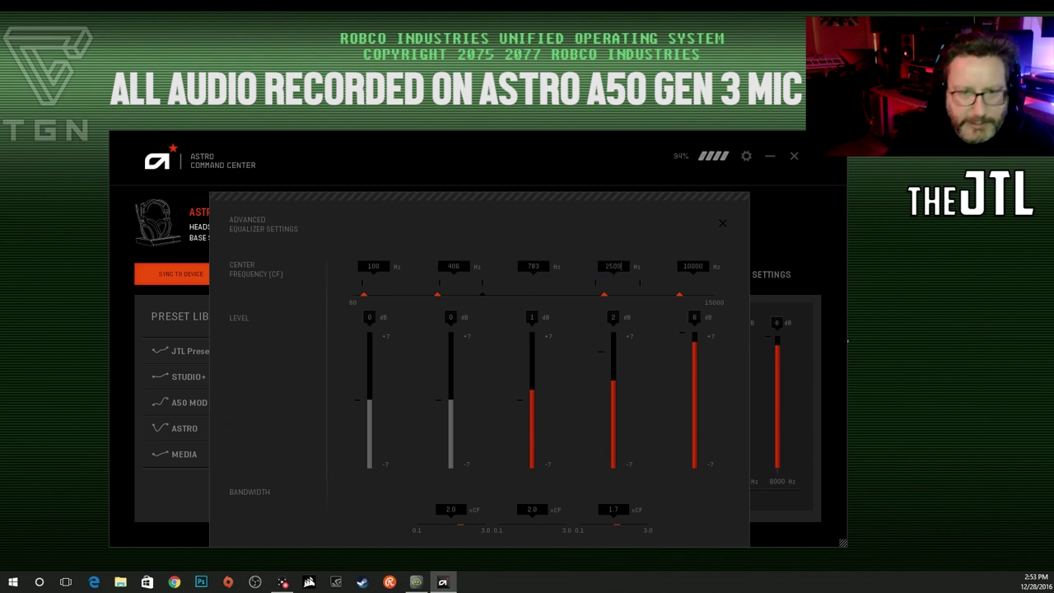
{"action": "key", "text": "Return"}
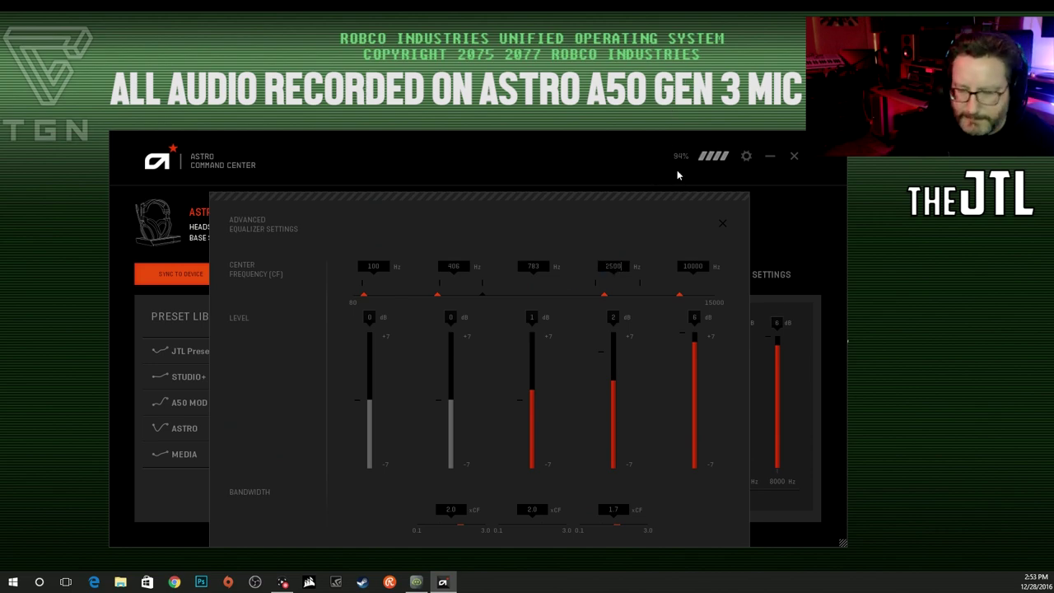
{"action": "double_click", "coordinate": [534, 266]}
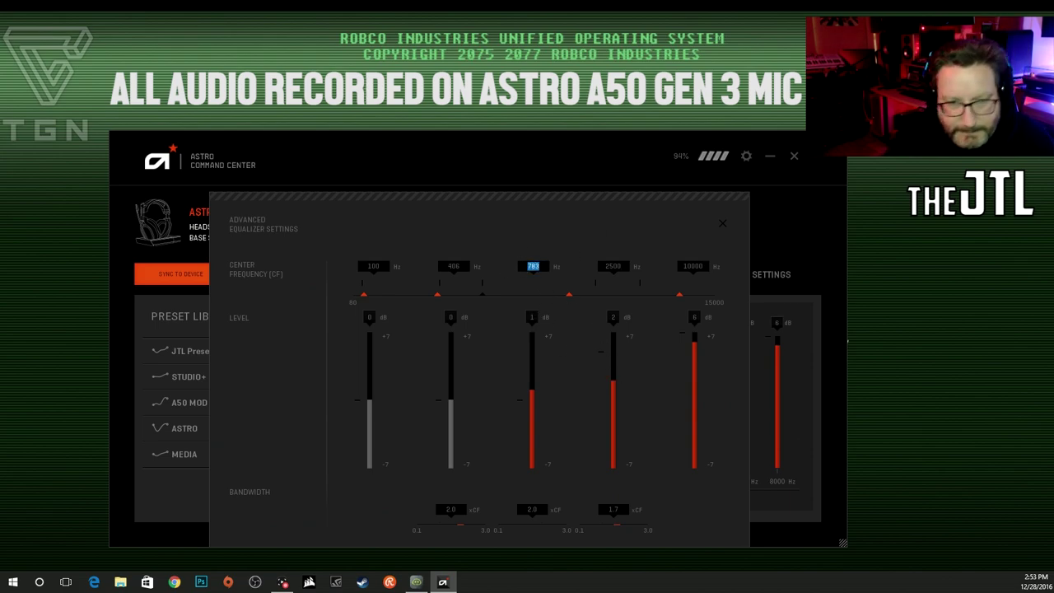
{"action": "type", "text": "650"}
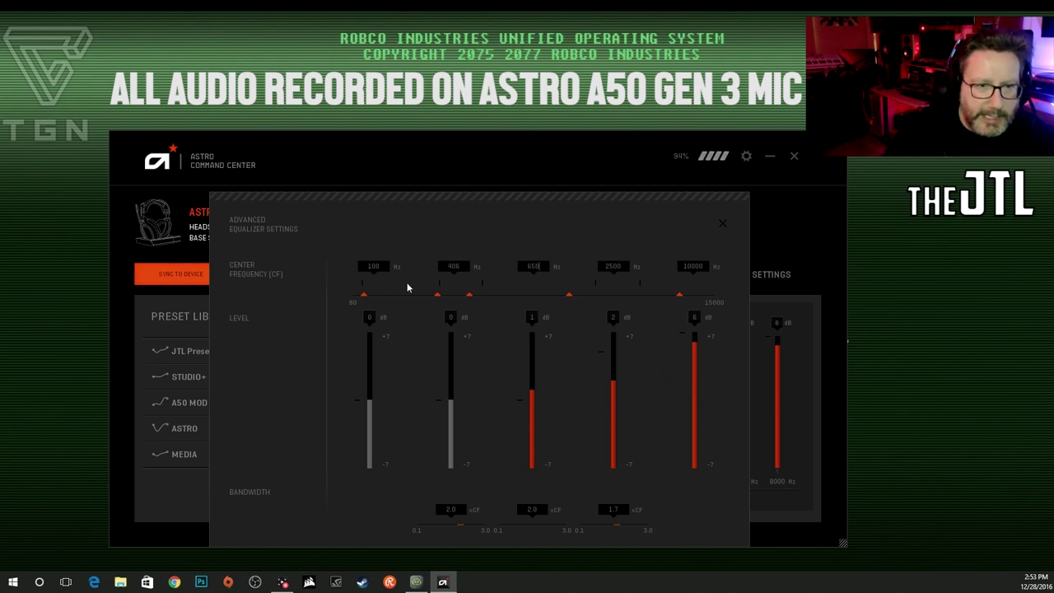
- Set the second band's center frequency to 500 Hz and the first band's to 80 Hz, then close the advanced equalizer settings
{"action": "left_click", "coordinate": [373, 267]}
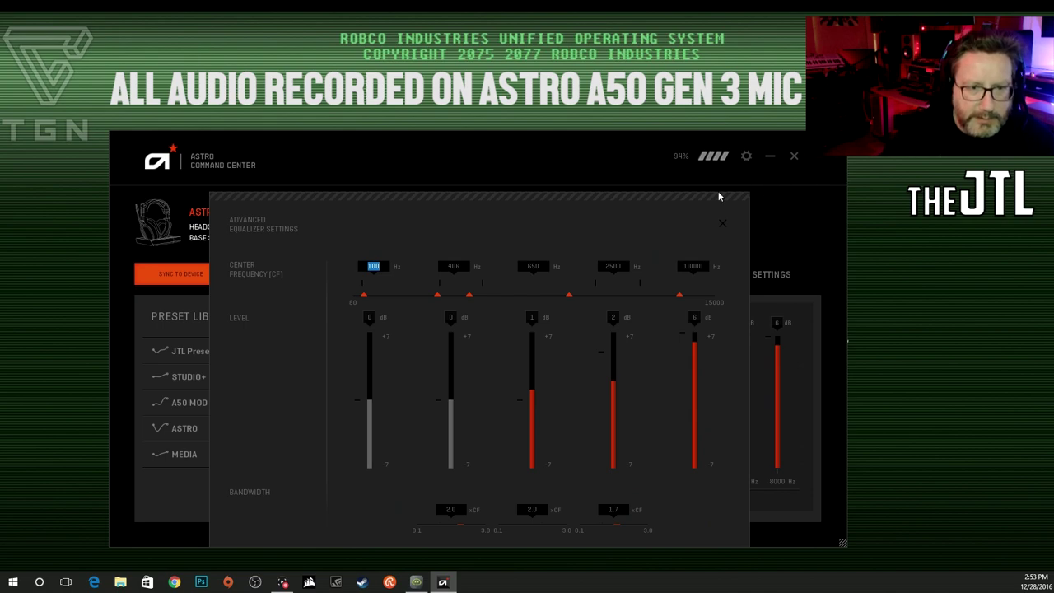
{"action": "left_click", "coordinate": [453, 267]}
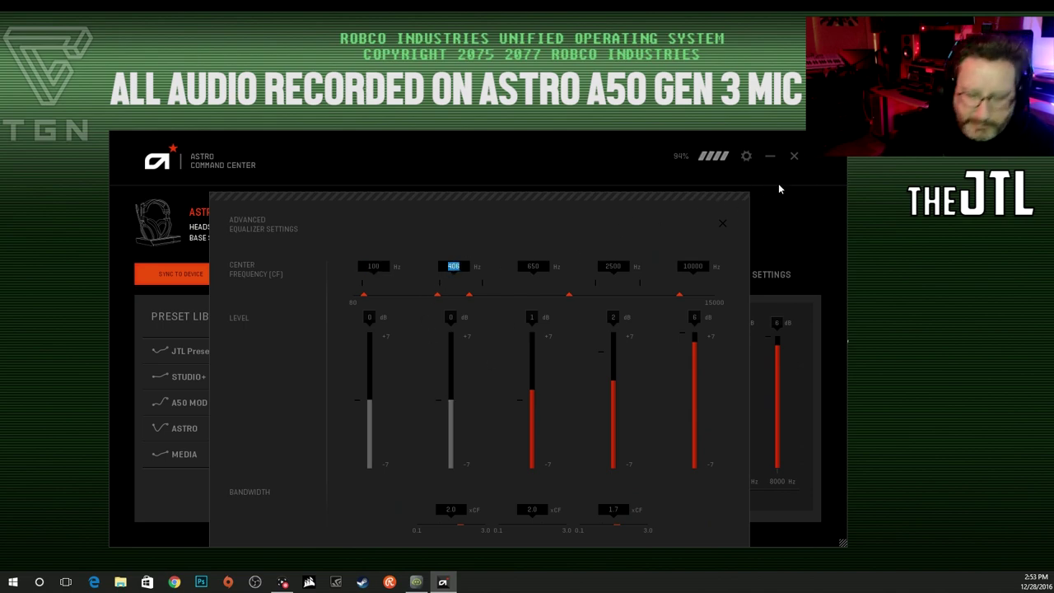
{"action": "type", "text": "500"}
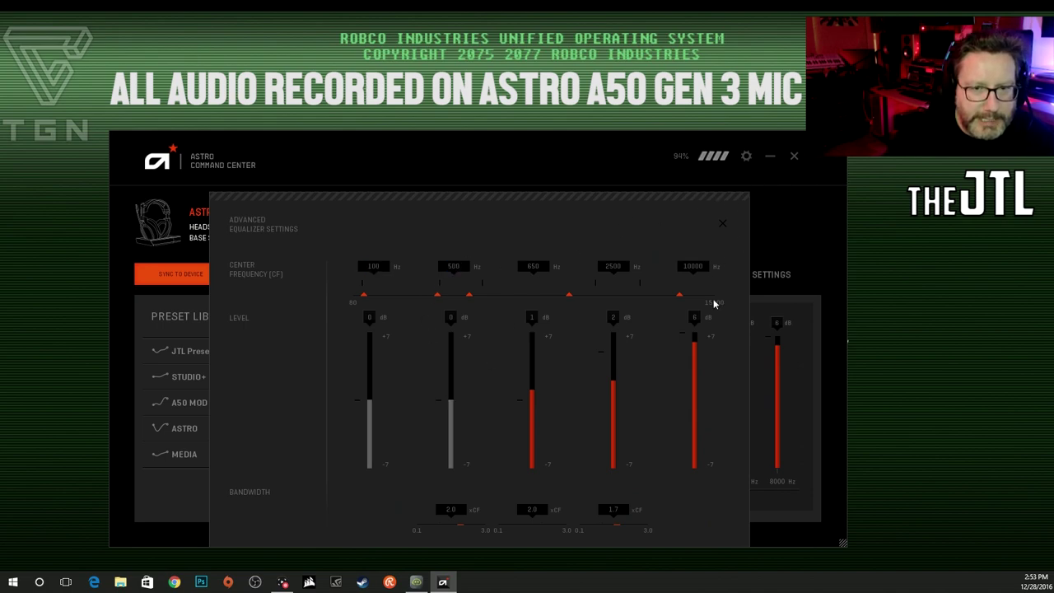
{"action": "left_click", "coordinate": [372, 267]}
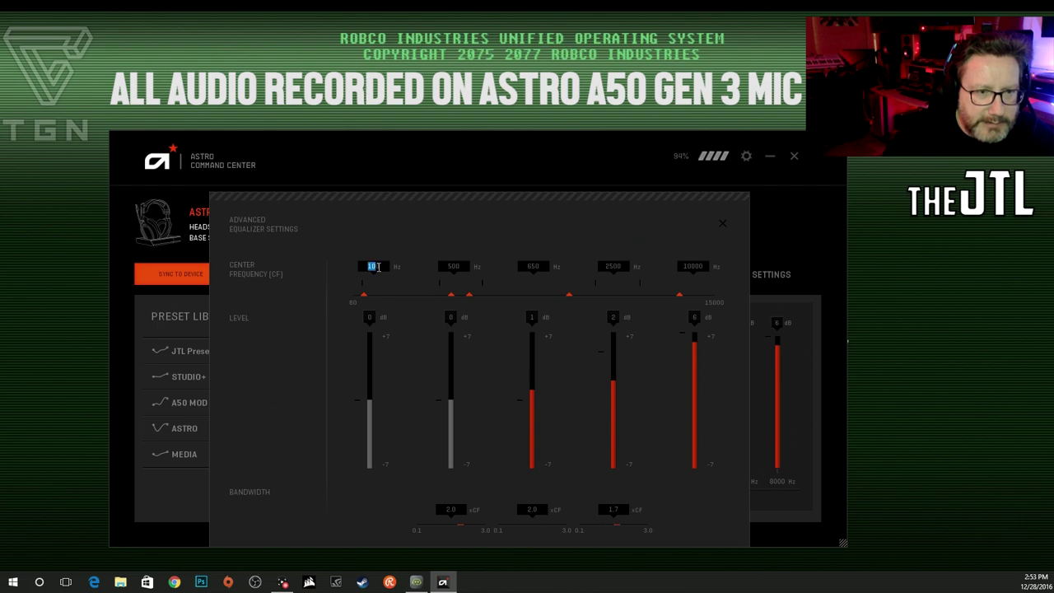
{"action": "type", "text": "80"}
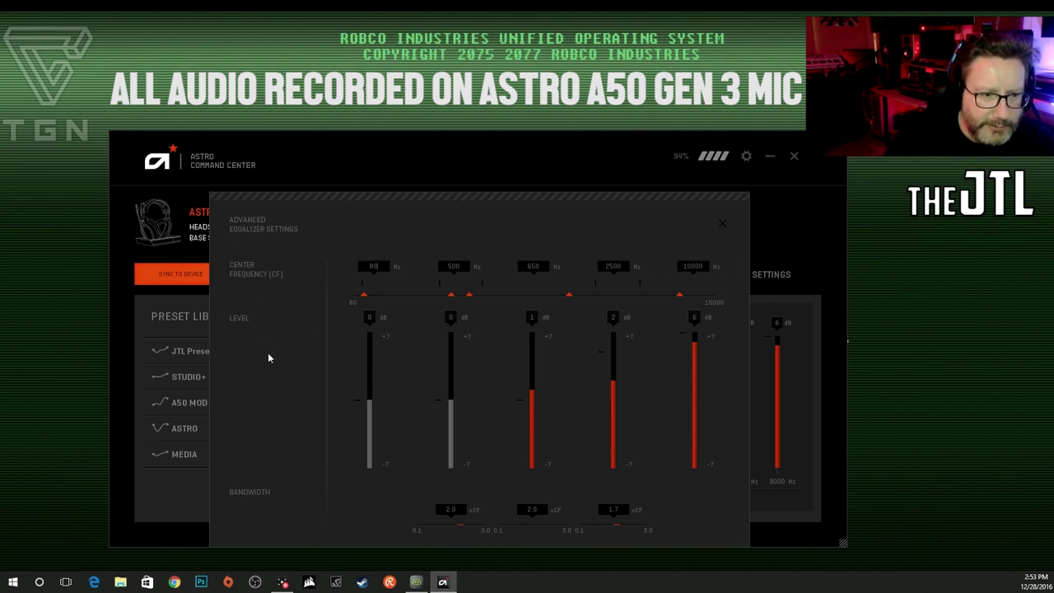
{"action": "left_click", "coordinate": [722, 224]}
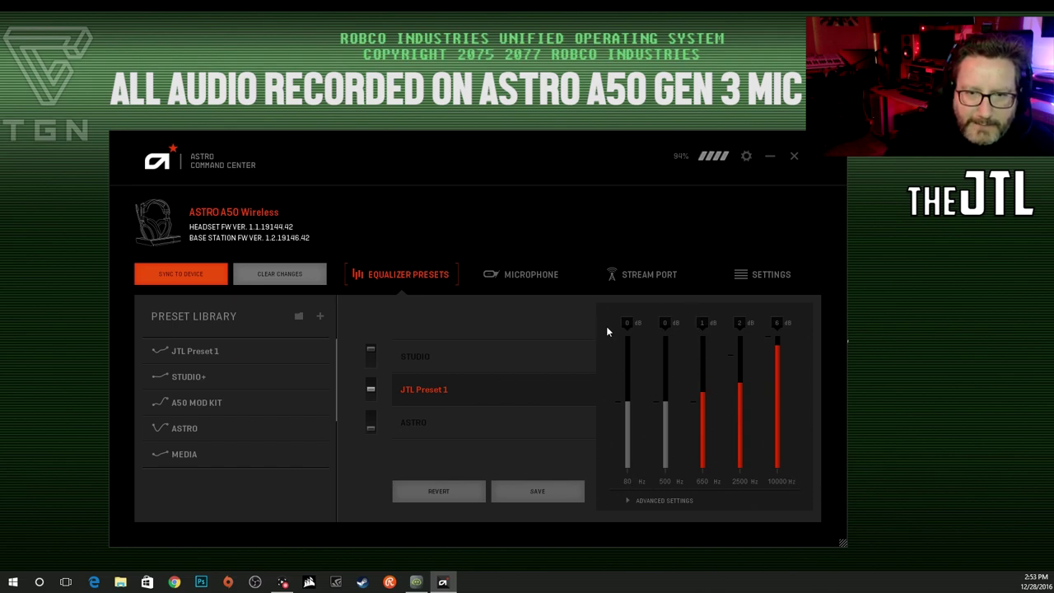
- Adjust the band levels of the middle slot's preset to 0 dB at 80 Hz and 3 dB at 10000 Hz
{"action": "left_click_drag", "start_coordinate": [626, 404], "coordinate": [628, 414]}
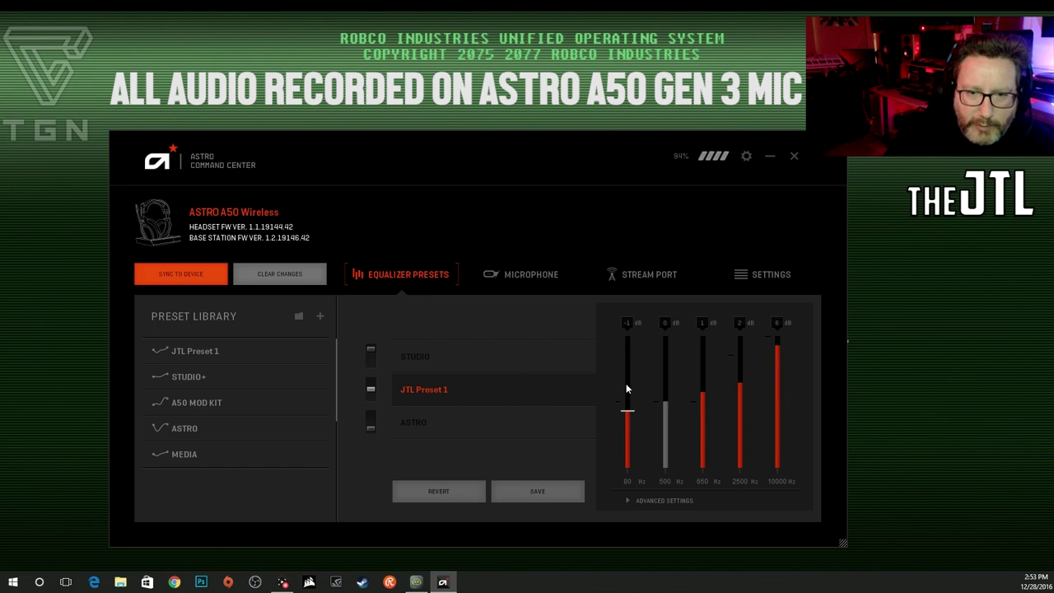
{"action": "left_click", "coordinate": [627, 406]}
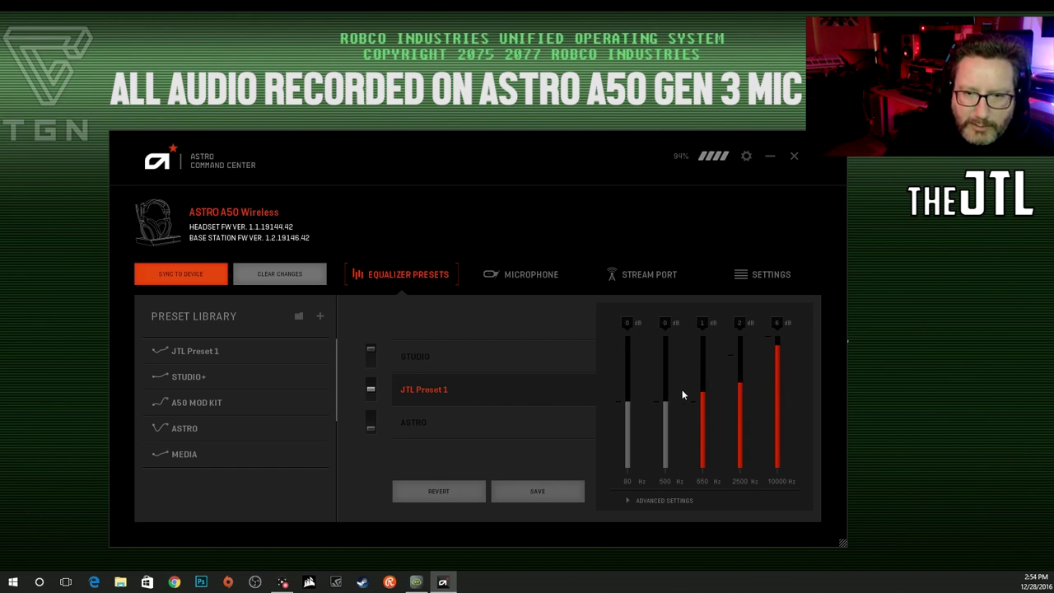
{"action": "left_click_drag", "start_coordinate": [779, 349], "coordinate": [779, 329]}
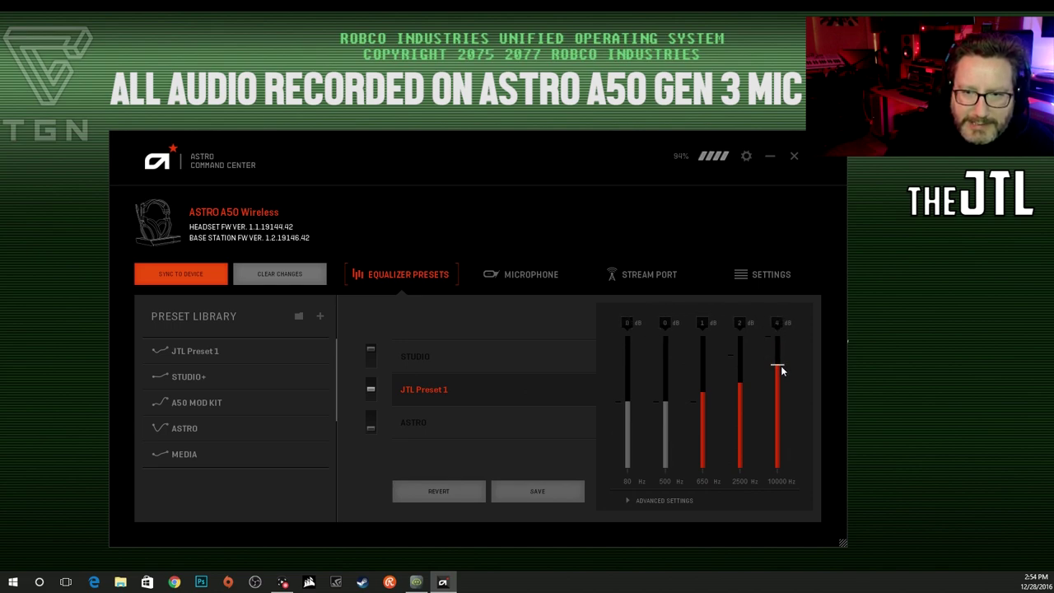
{"action": "left_click_drag", "start_coordinate": [772, 380], "coordinate": [774, 391]}
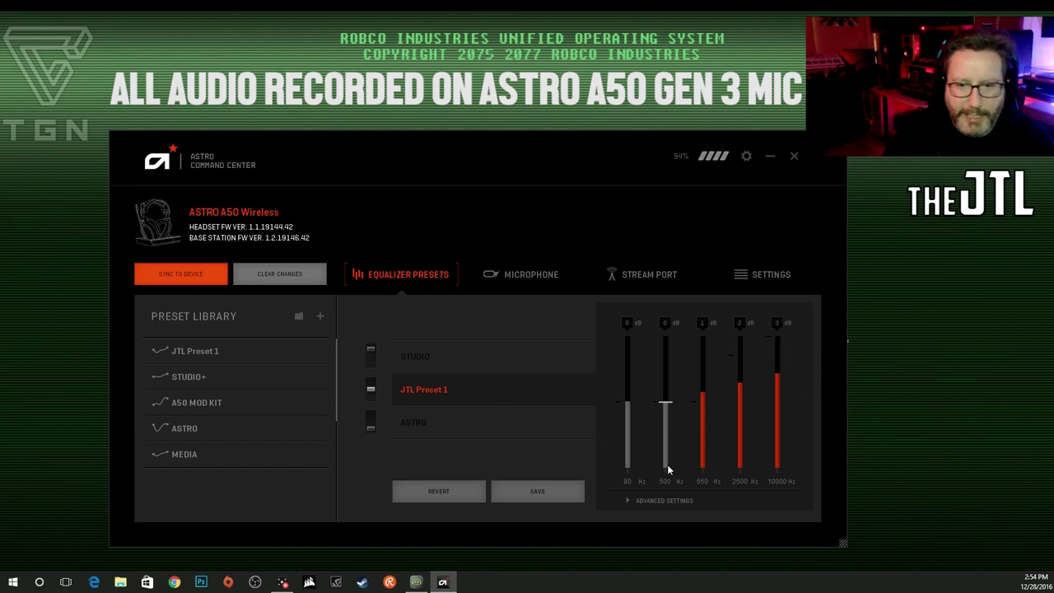
- Save the modified equalizer as JTL Preset 2 in the Custom EQ folder and sync the configuration to the headset
{"action": "left_click", "coordinate": [541, 495]}
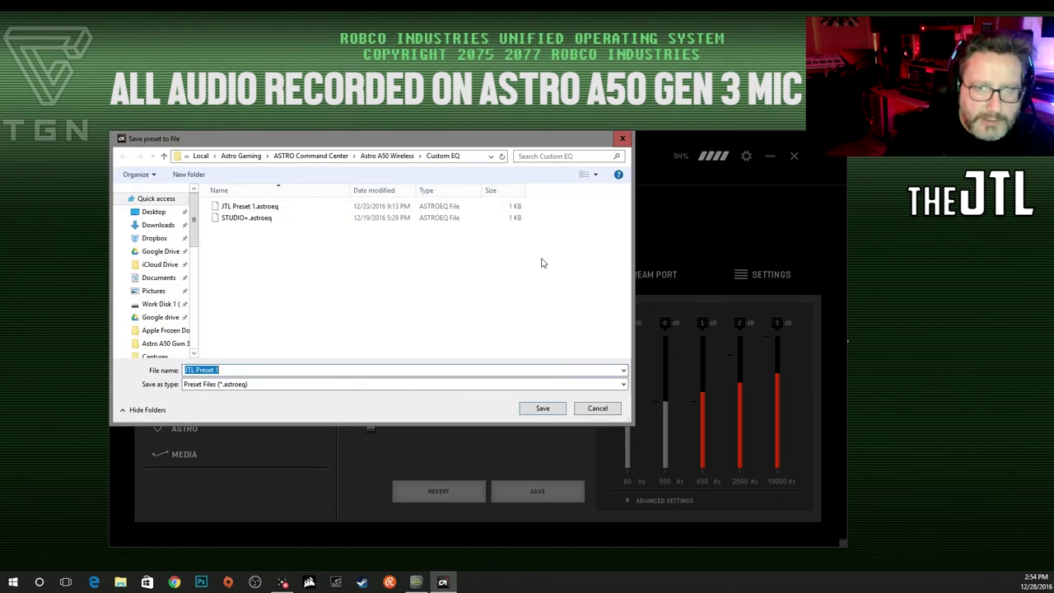
{"action": "key", "text": "End"}
{"action": "key", "text": "BackSpace"}
{"action": "type", "text": "2"}
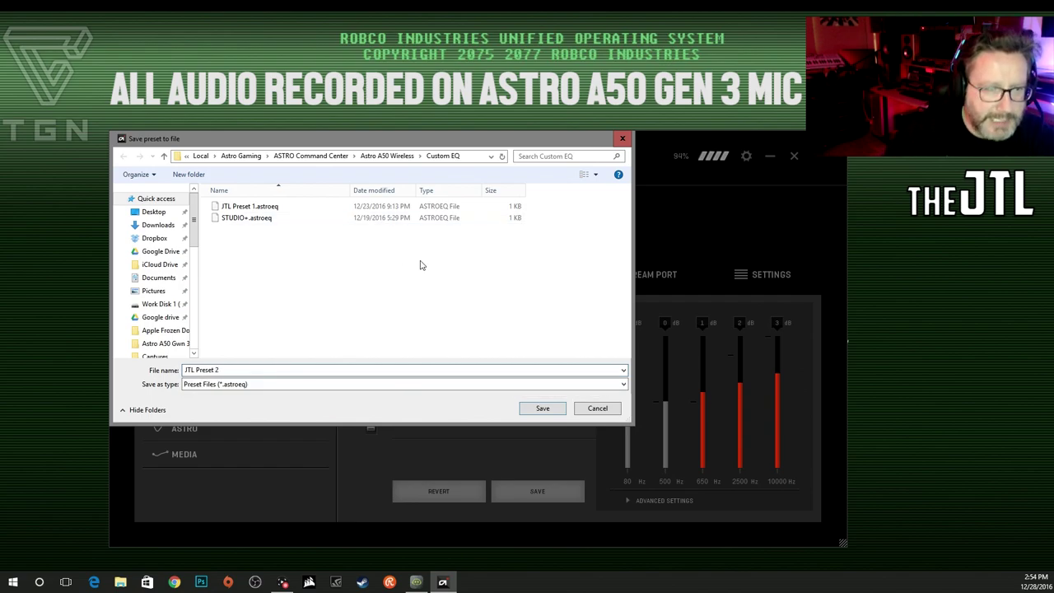
{"action": "left_click", "coordinate": [543, 410]}
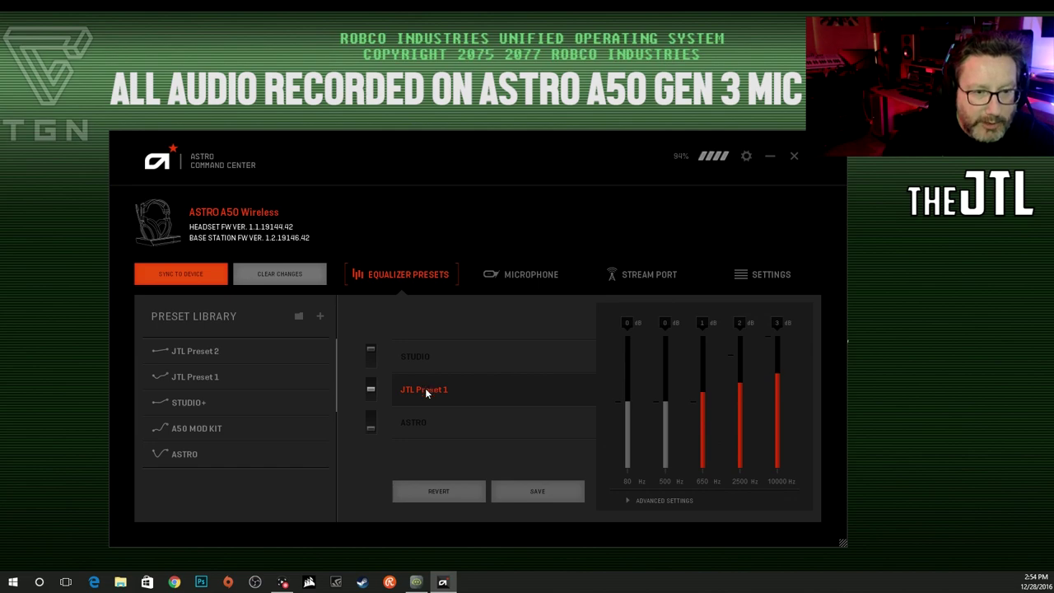
{"action": "left_click", "coordinate": [190, 275]}
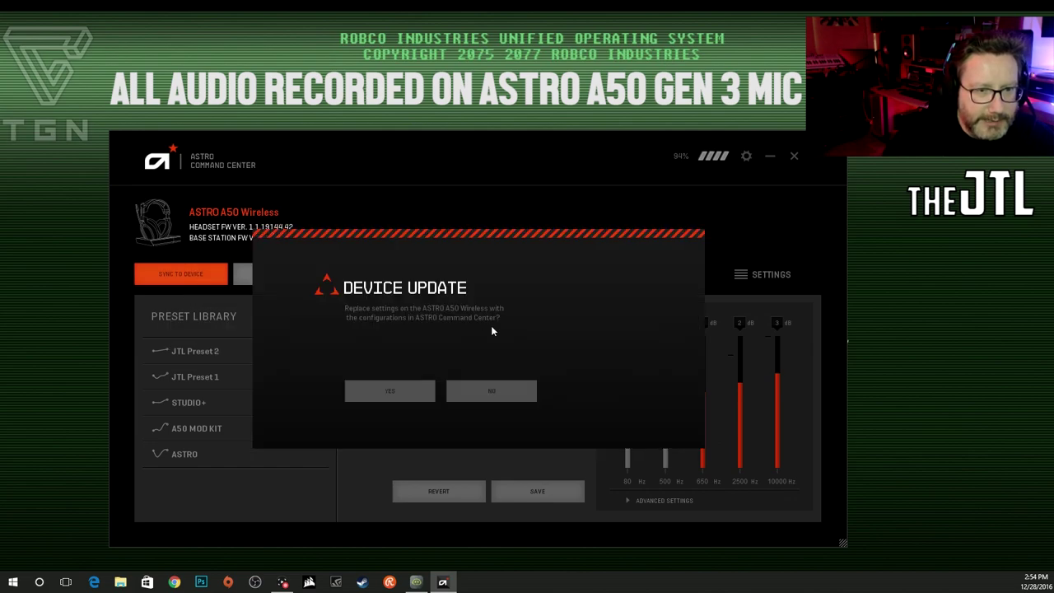
{"action": "left_click", "coordinate": [404, 389]}
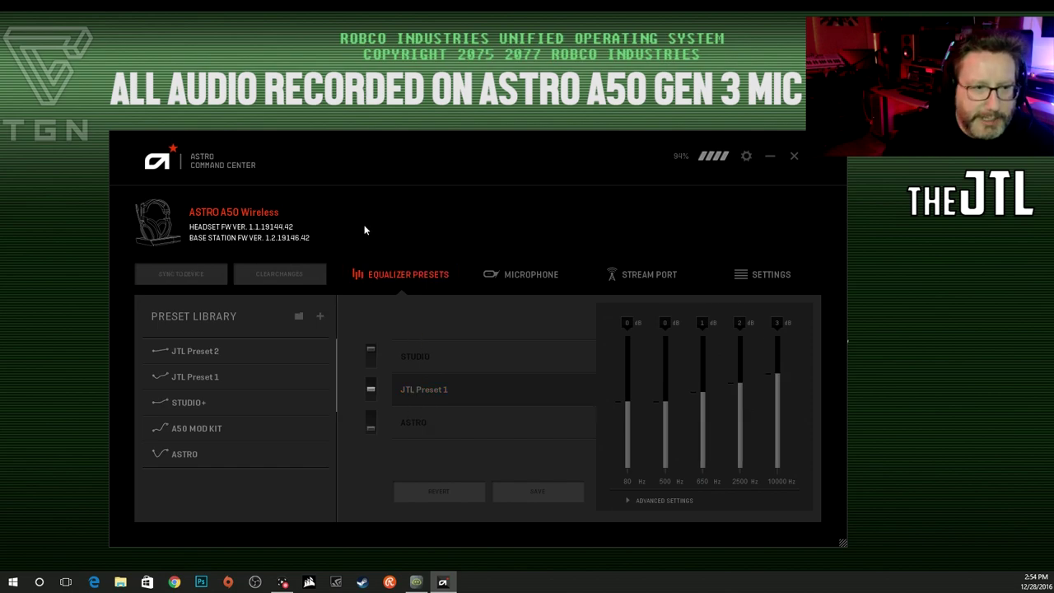
- Try to select the STUDIO and ASTRO equalizer slots to view their band settings
{"action": "left_click", "coordinate": [422, 354]}
{"action": "left_click", "coordinate": [524, 367]}
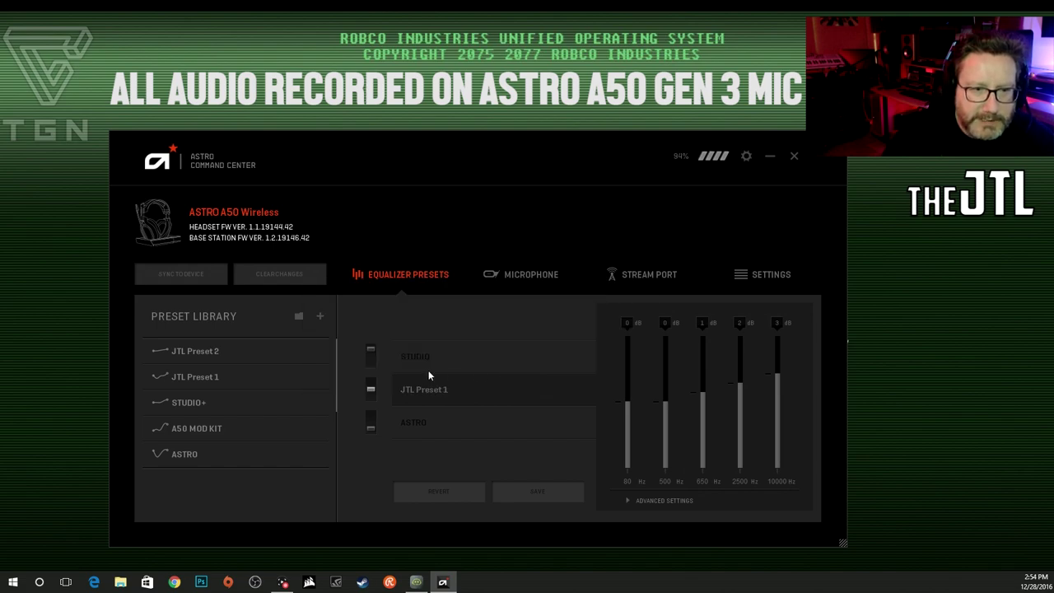
{"action": "left_click", "coordinate": [412, 351]}
{"action": "left_click", "coordinate": [548, 361]}
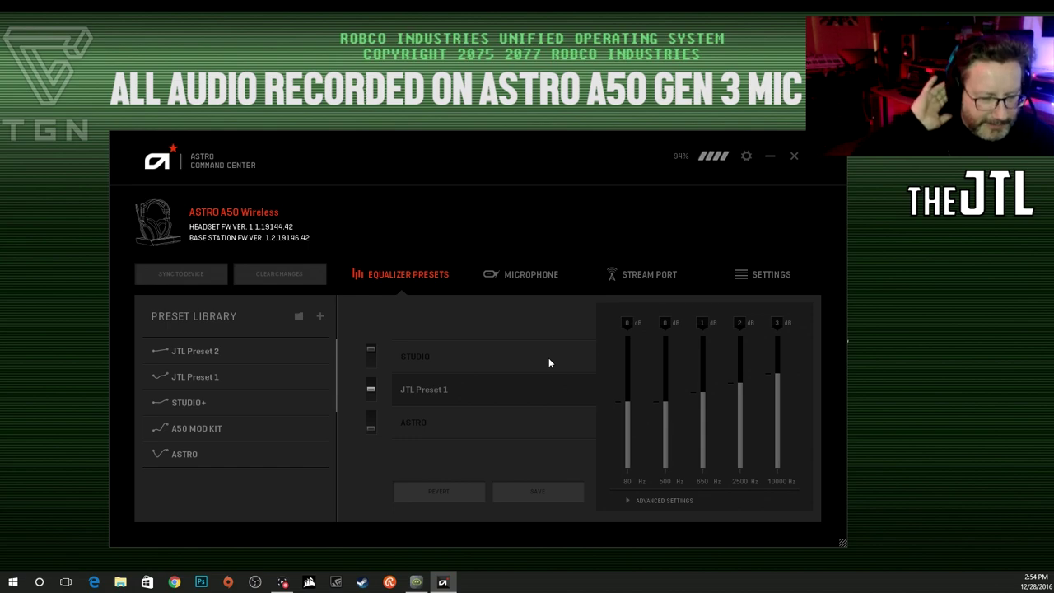
{"action": "left_click", "coordinate": [548, 358]}
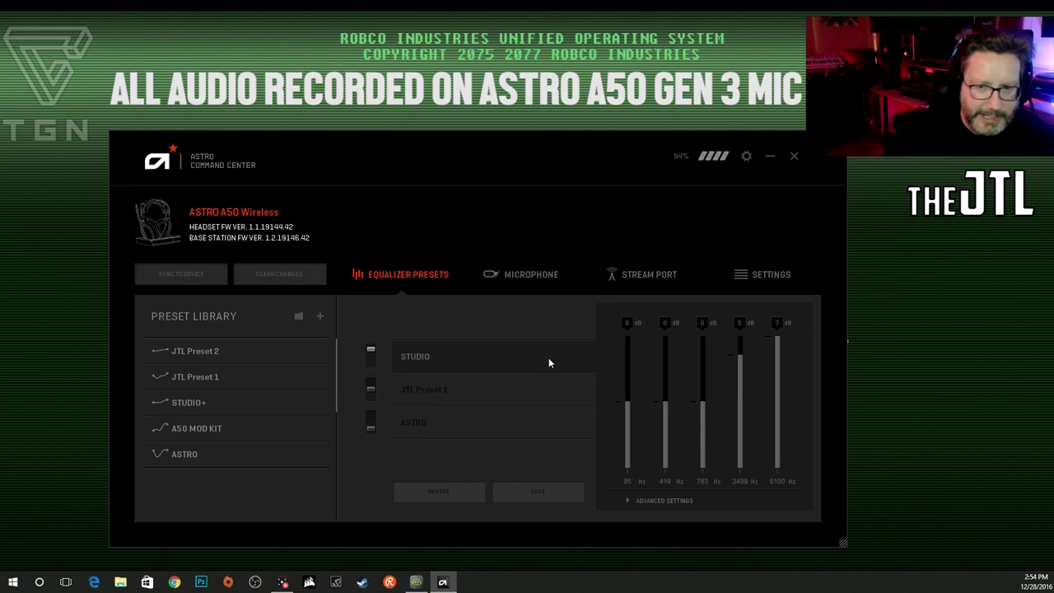
{"action": "left_click", "coordinate": [395, 417]}
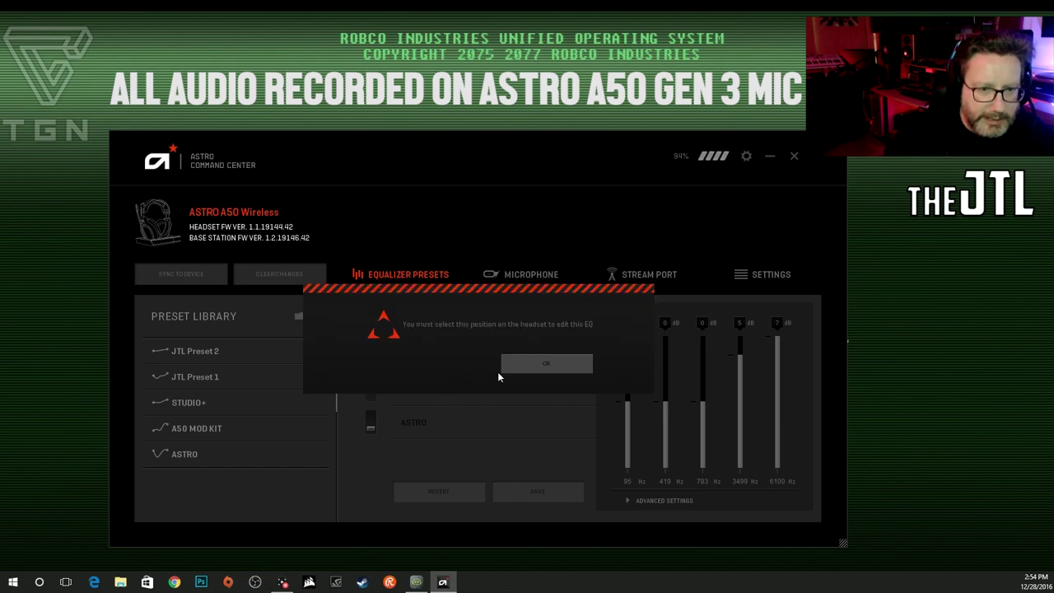
{"action": "left_click", "coordinate": [547, 364]}
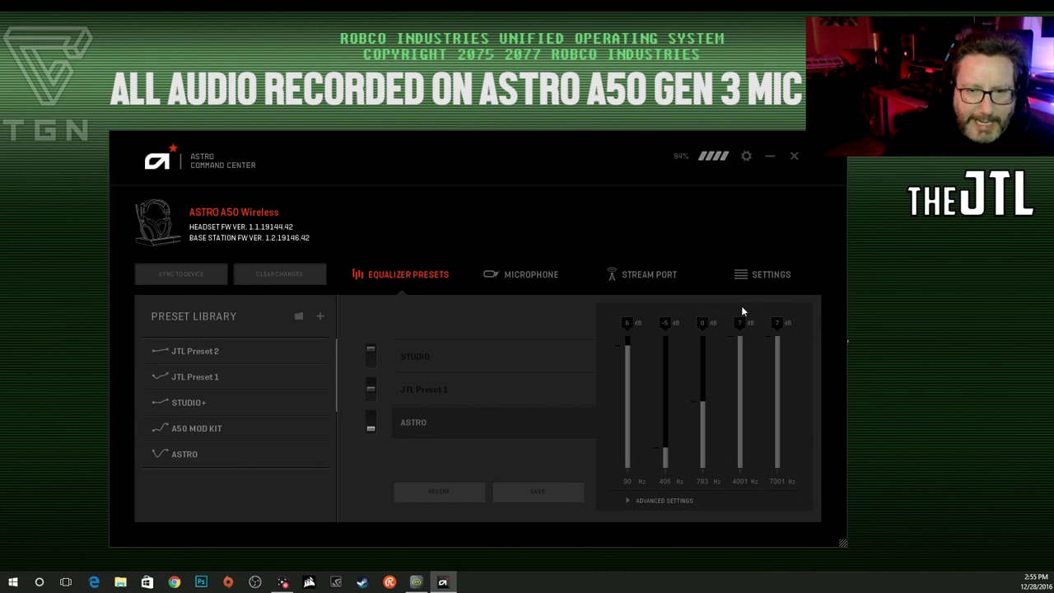
- View the Custom EQ preset library folder and the preset files available to import, without adding a preset
{"action": "left_click", "coordinate": [299, 317]}
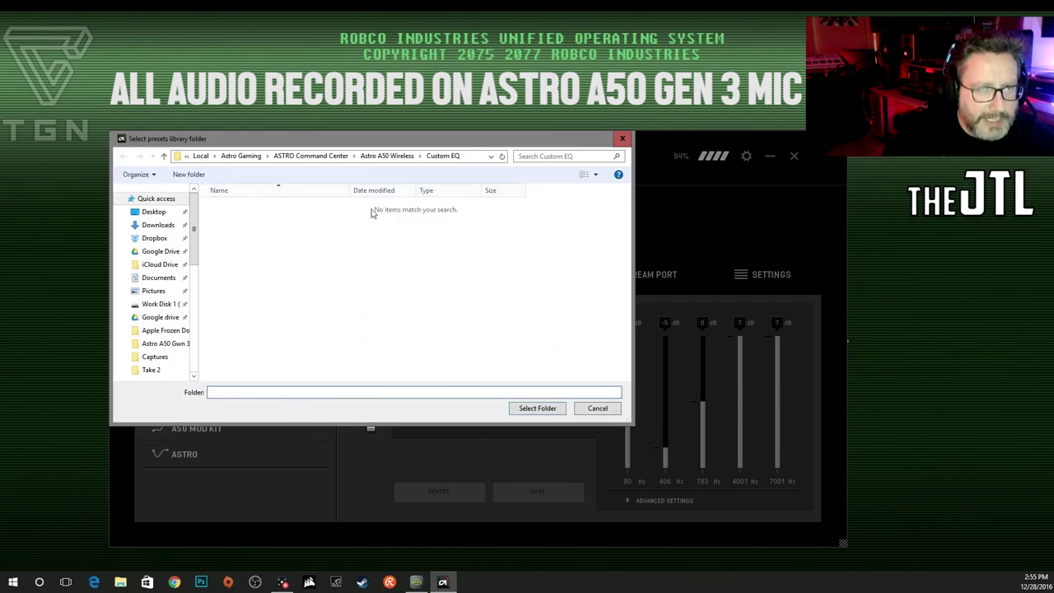
{"action": "left_click", "coordinate": [537, 408]}
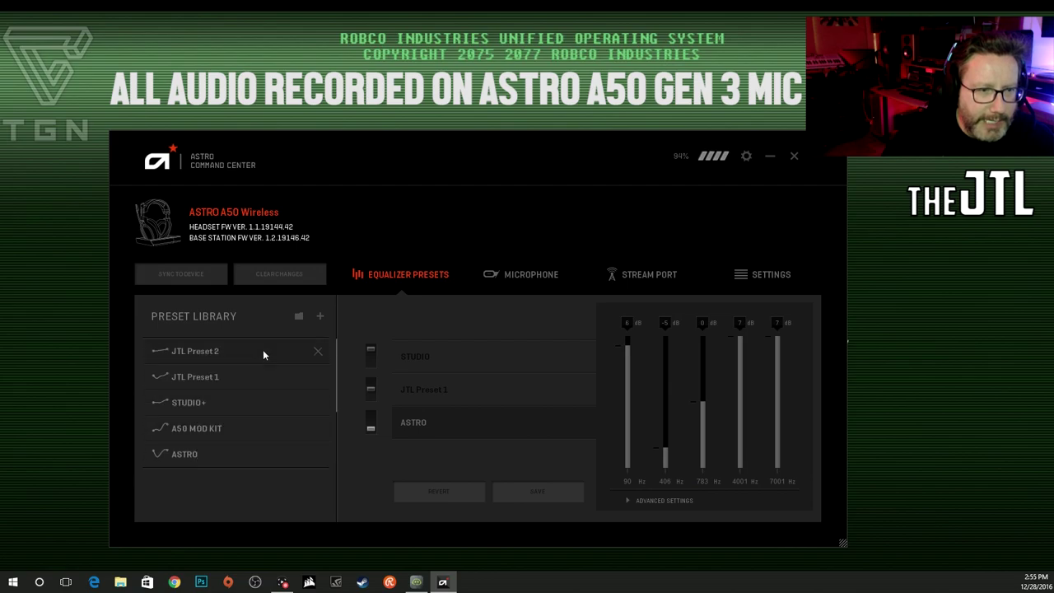
{"action": "left_click", "coordinate": [322, 316]}
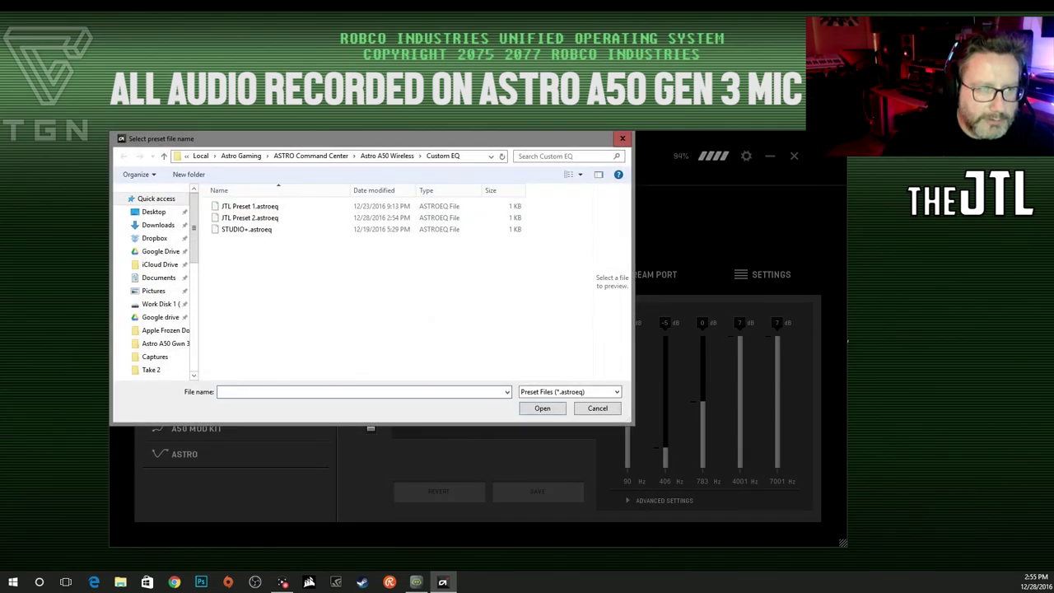
{"action": "left_click", "coordinate": [596, 407]}
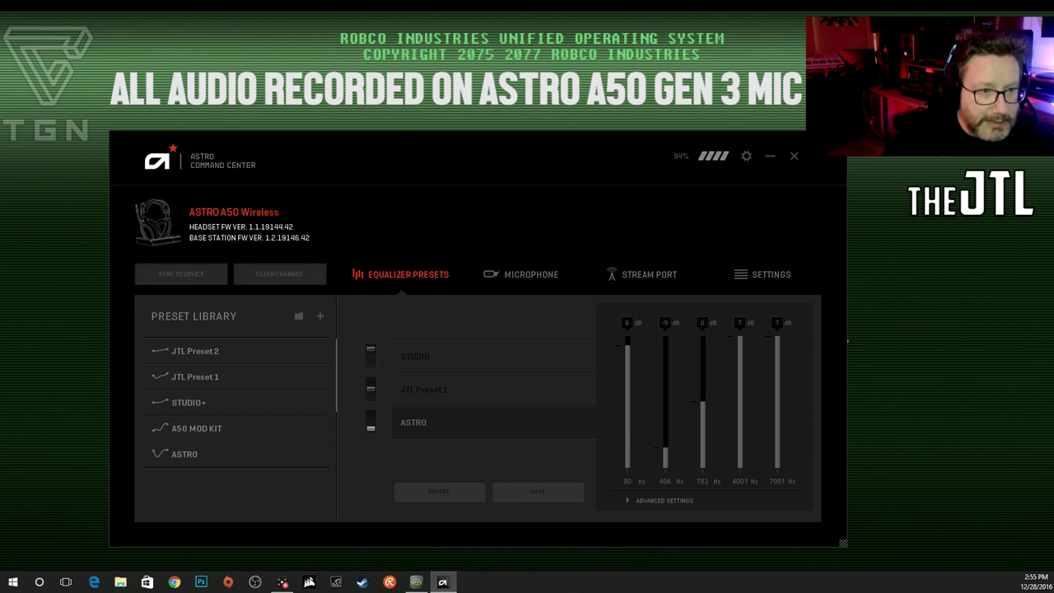
- Show the microphone settings and read the descriptions of the noise gate modes
{"action": "left_click", "coordinate": [517, 272]}
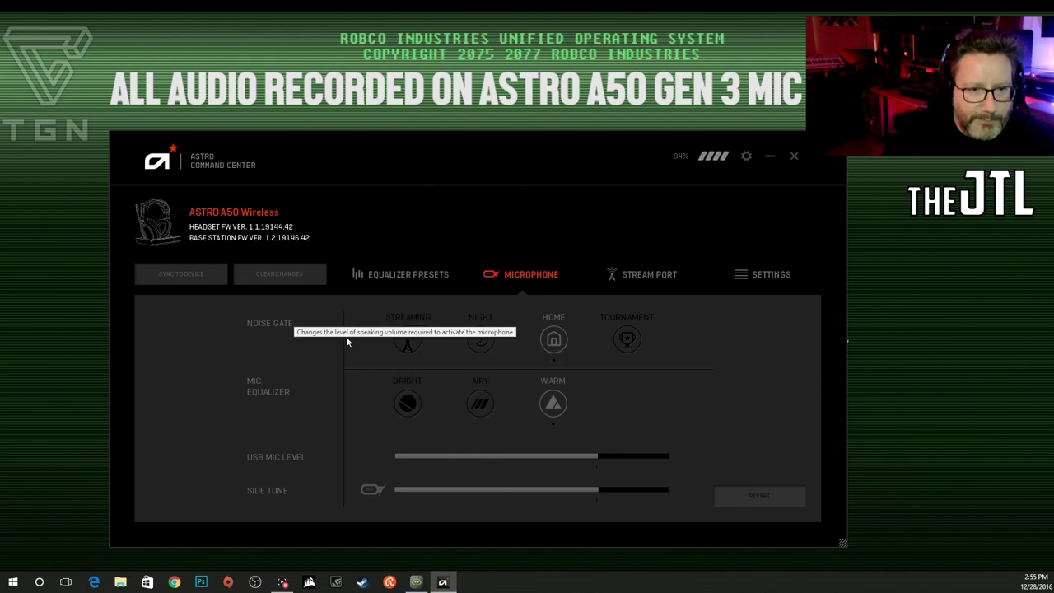
{"action": "mouse_move", "coordinate": [533, 352]}
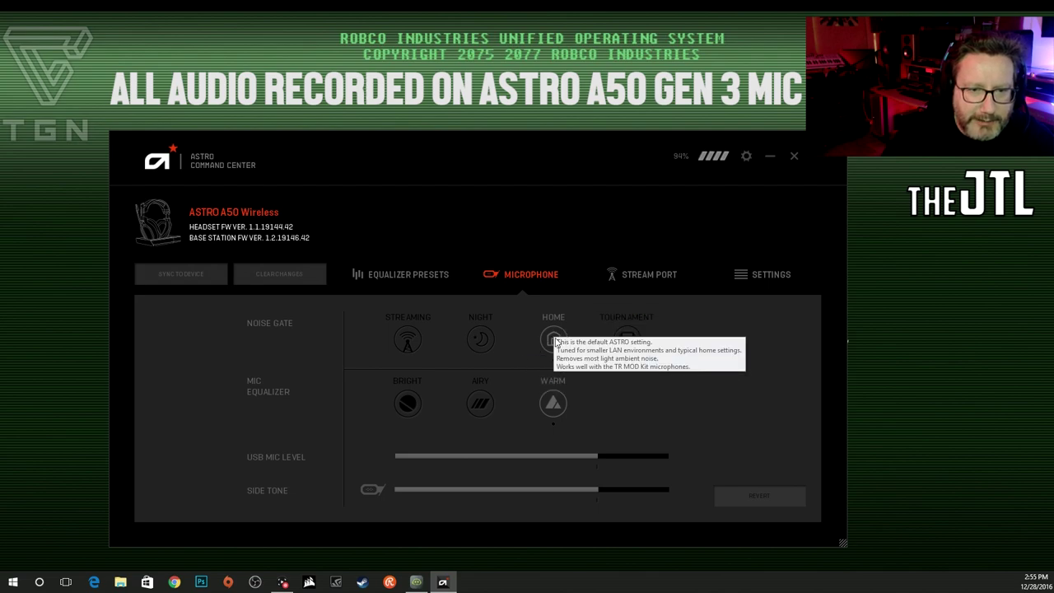
{"action": "mouse_move", "coordinate": [406, 342]}
{"action": "mouse_move", "coordinate": [561, 329]}
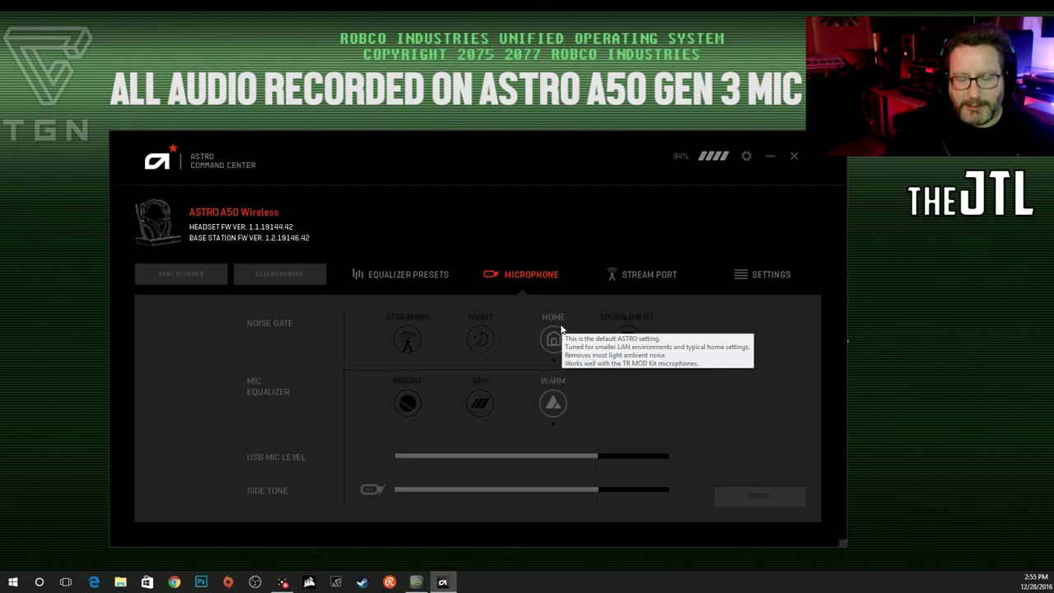
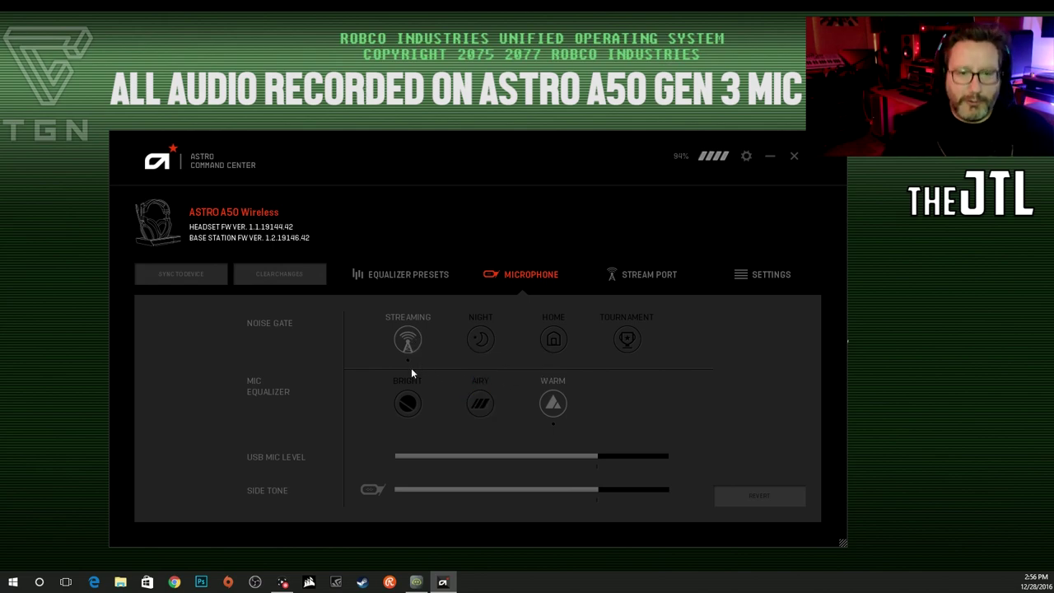
- Go through the Night and Home noise gate modes and set the microphone noise gate to Tournament
{"action": "left_click", "coordinate": [481, 337]}
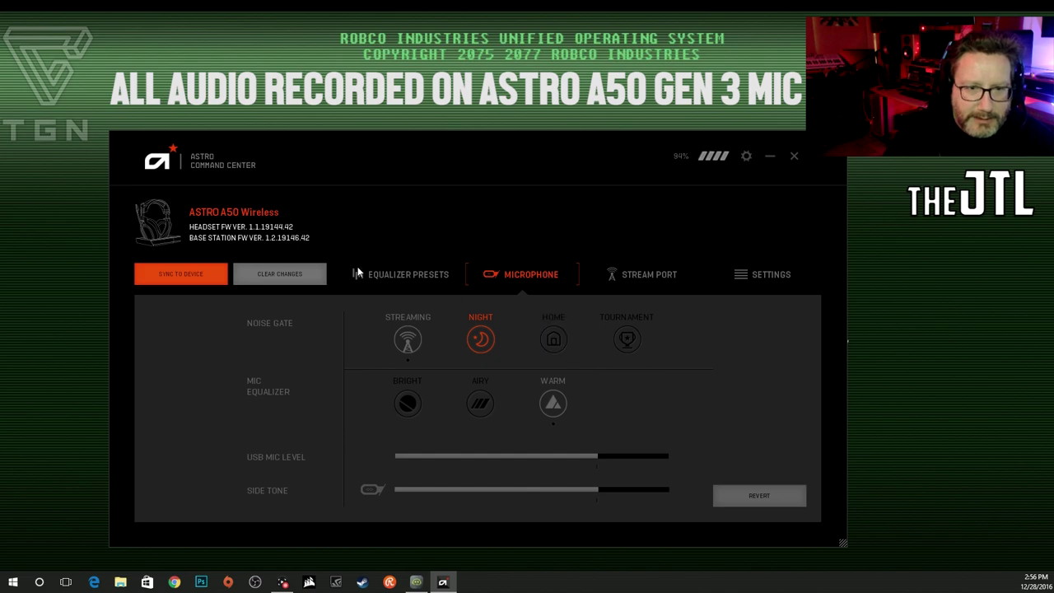
{"action": "mouse_move", "coordinate": [476, 346]}
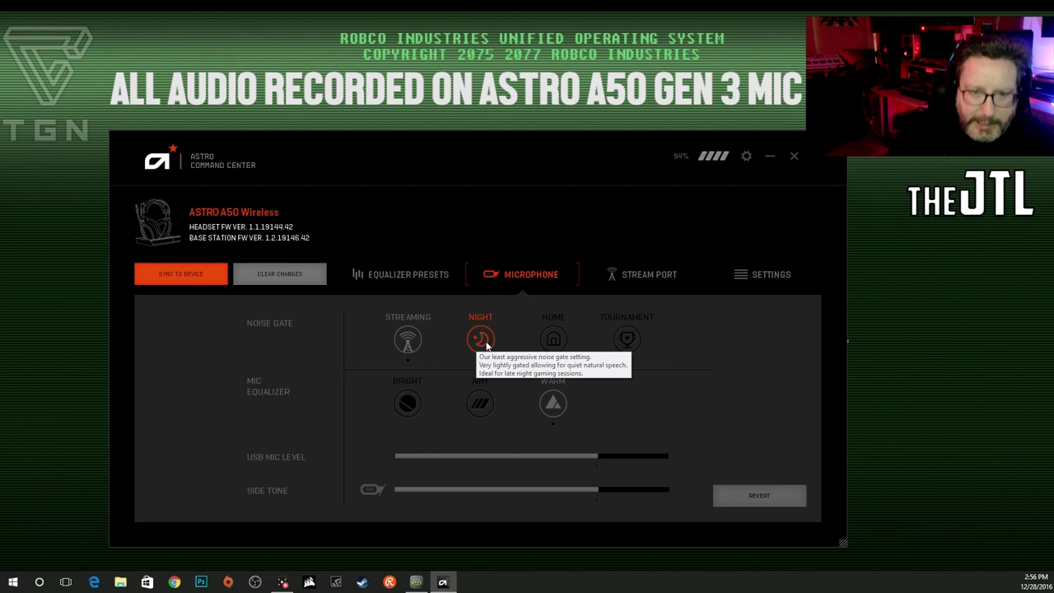
{"action": "left_click", "coordinate": [554, 339]}
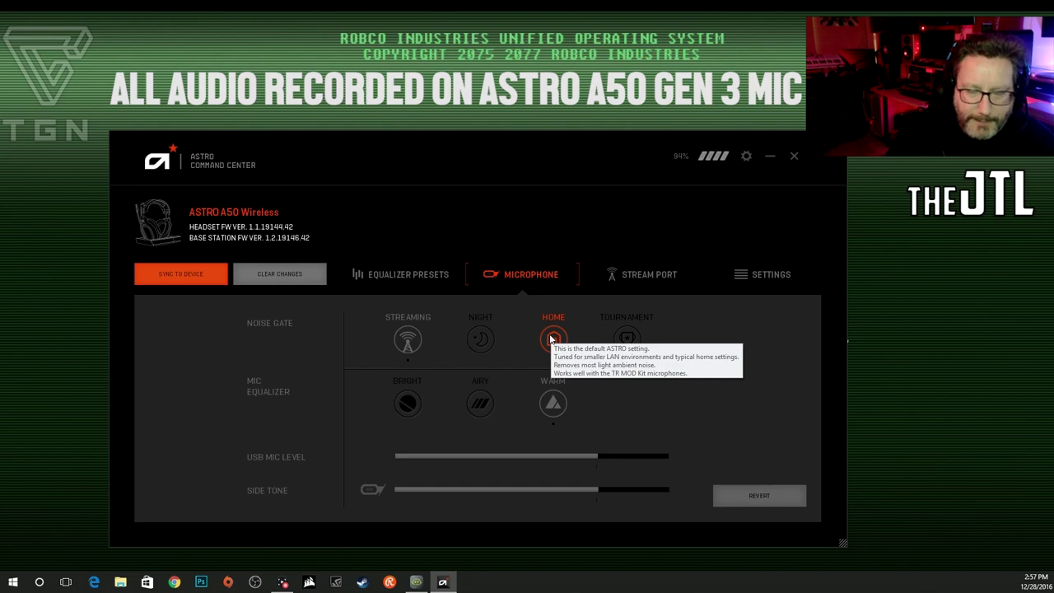
{"action": "left_click", "coordinate": [631, 341]}
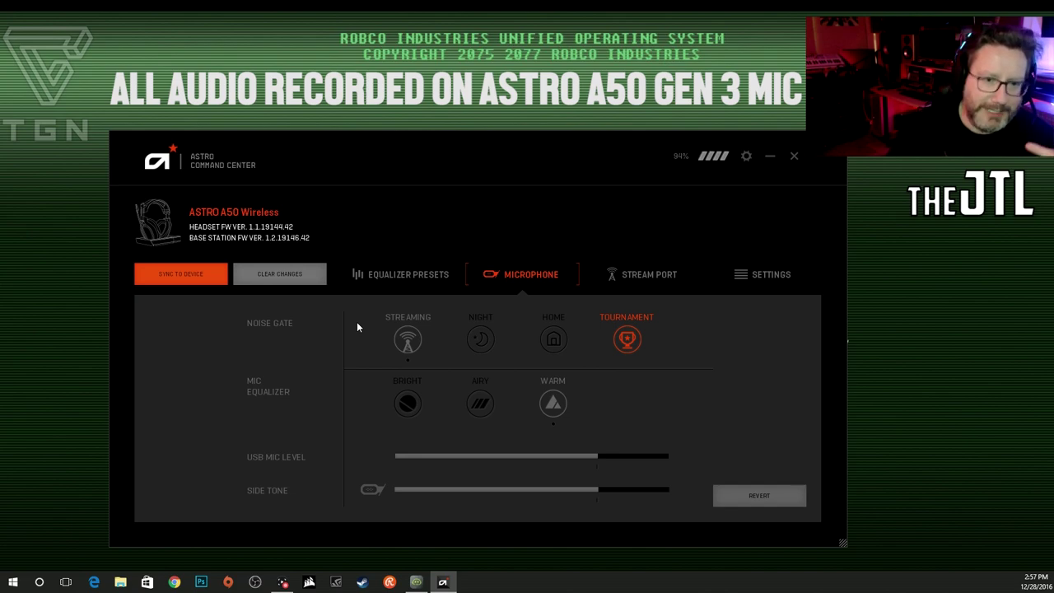
- Try the Airy mic equalizer and set the mic equalizer to Bright only
{"action": "left_click", "coordinate": [414, 411]}
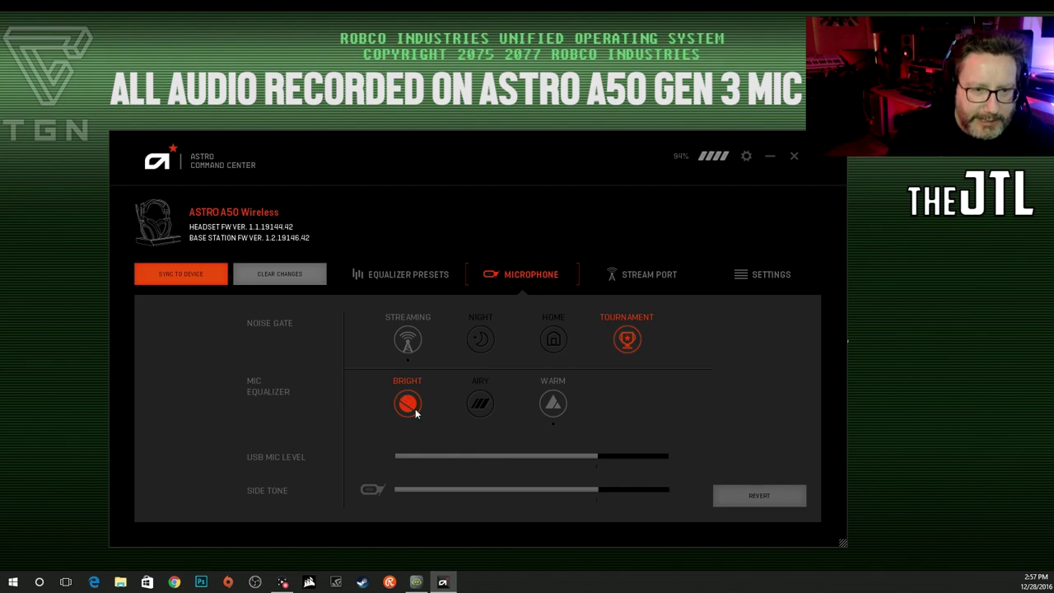
{"action": "left_click", "coordinate": [481, 403]}
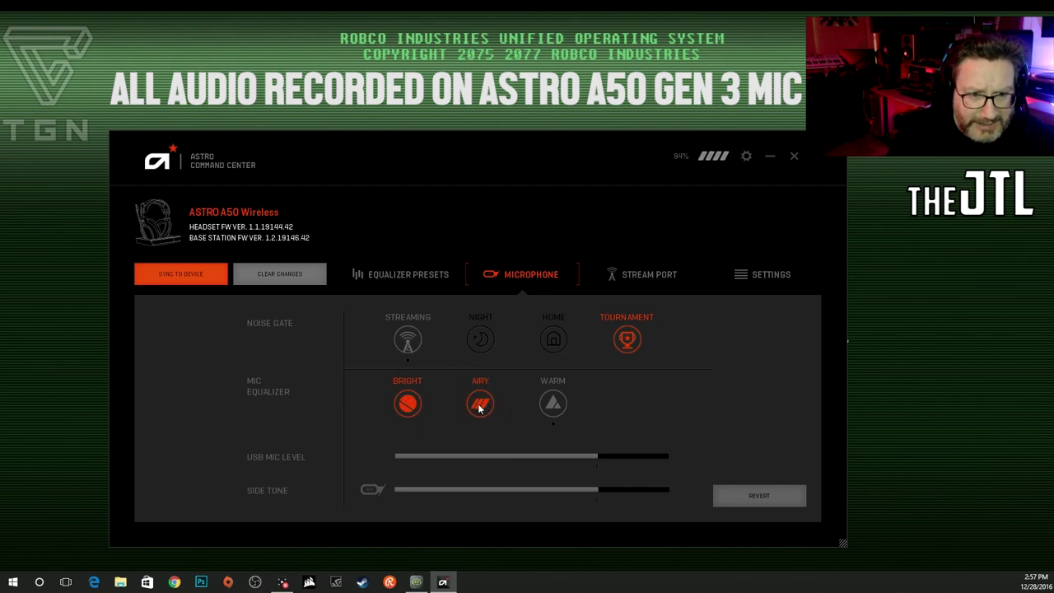
{"action": "left_click", "coordinate": [408, 405]}
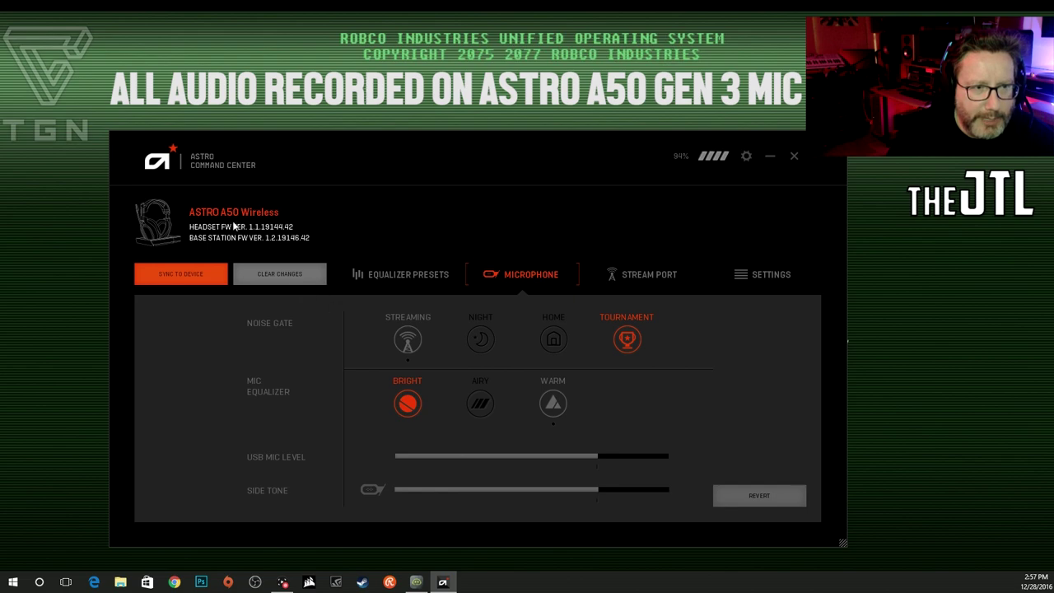
- Sync the Tournament noise gate and Bright mic equalizer settings to the headset, confirming the device update
{"action": "left_click", "coordinate": [210, 270]}
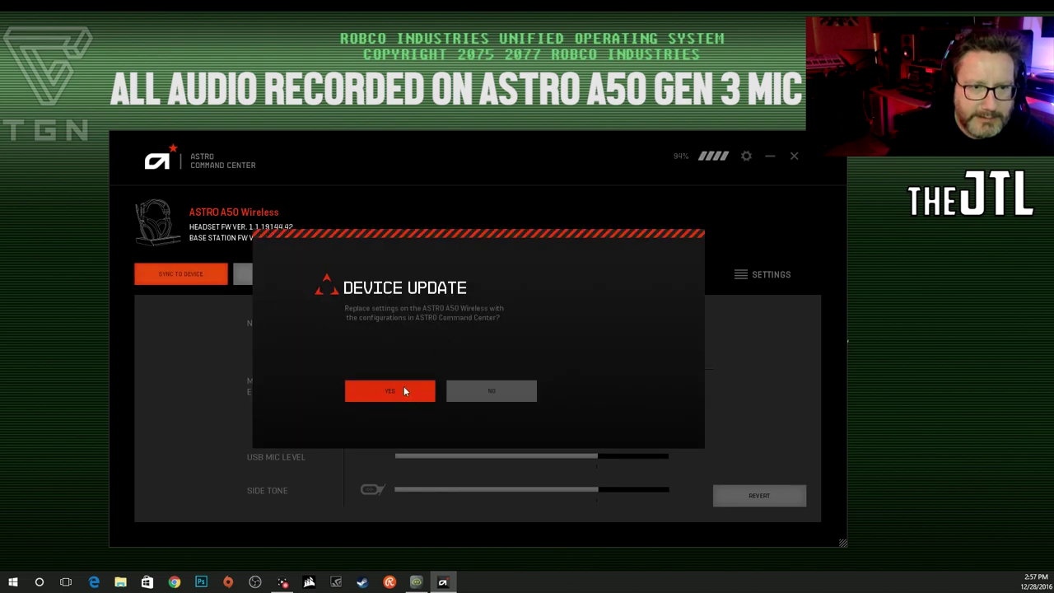
{"action": "left_click", "coordinate": [404, 391]}
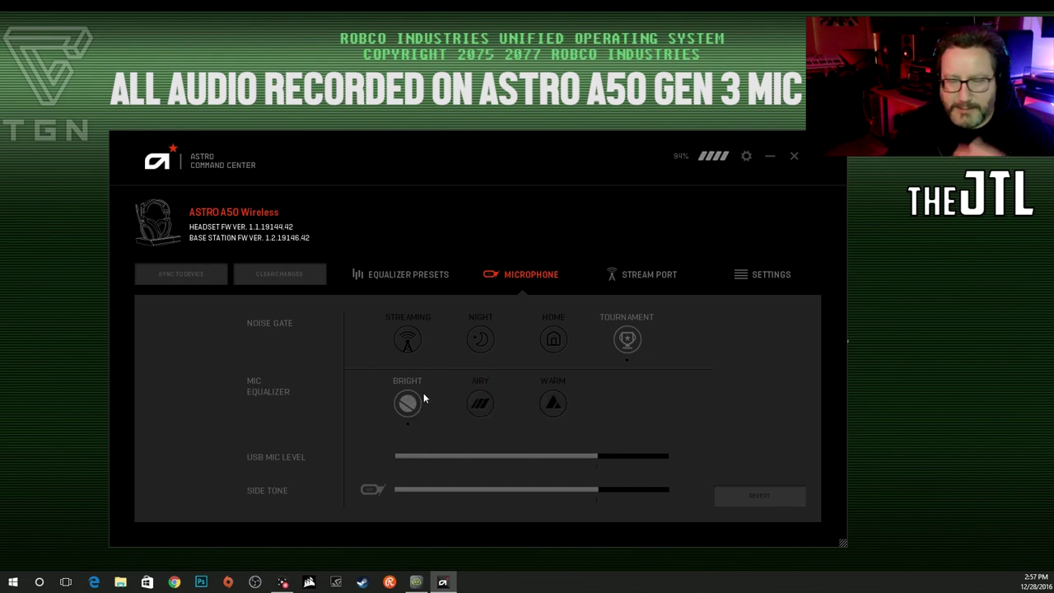
- Set the mic equalizer to Airy and sync the change to the headset
{"action": "left_click", "coordinate": [481, 413]}
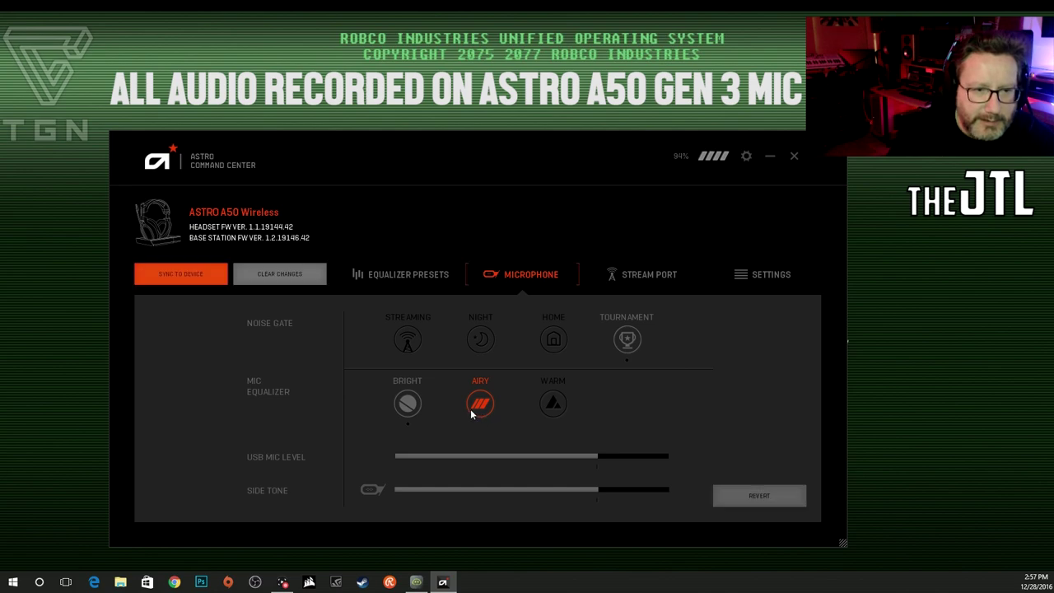
{"action": "left_click", "coordinate": [187, 275]}
{"action": "left_click", "coordinate": [416, 394]}
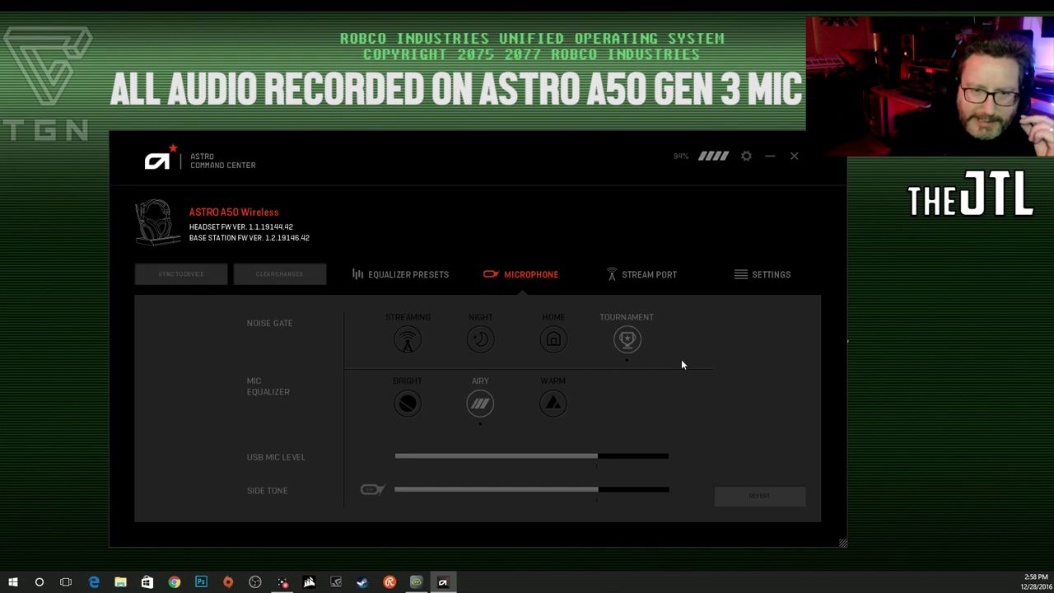
- Set the mic equalizer to Warm and sync the change to the headset
{"action": "left_click", "coordinate": [553, 403]}
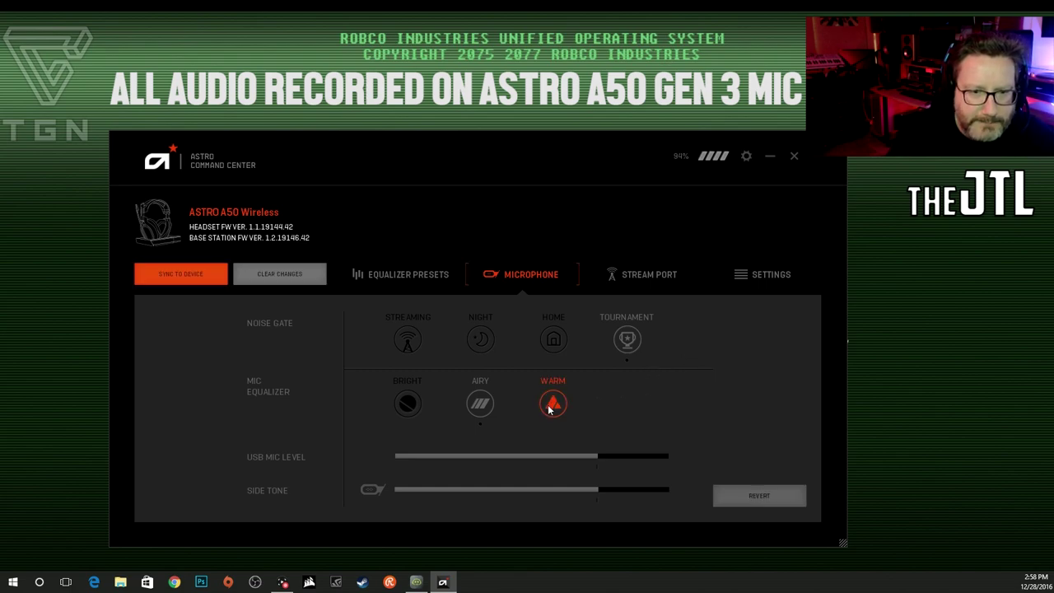
{"action": "left_click", "coordinate": [188, 267]}
{"action": "left_click", "coordinate": [389, 388]}
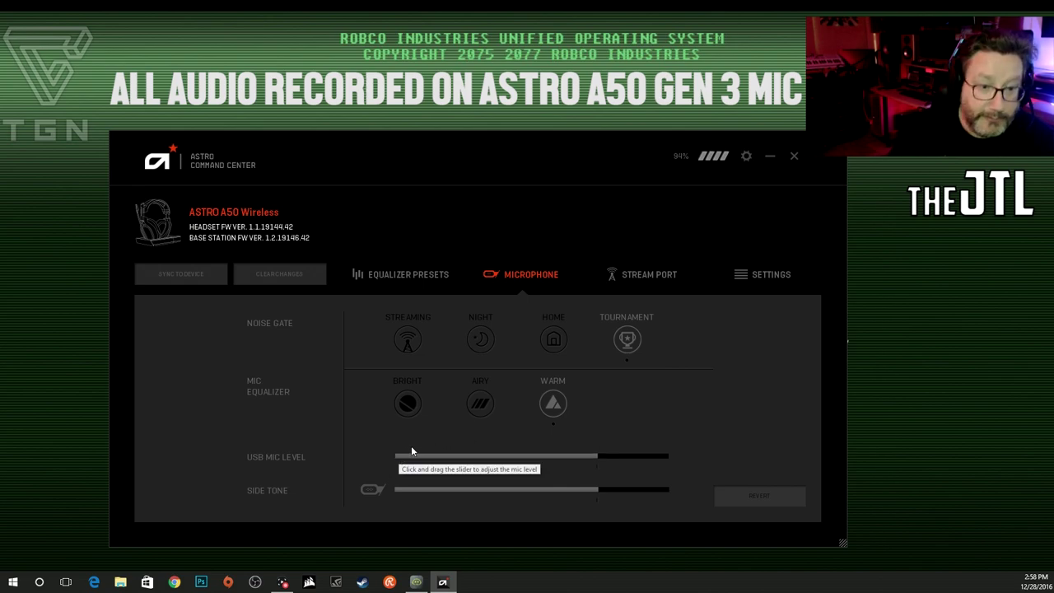
- Try out the USB mic level adjustment and bring the level back to its original mark
{"action": "left_click_drag", "start_coordinate": [392, 456], "coordinate": [596, 455]}
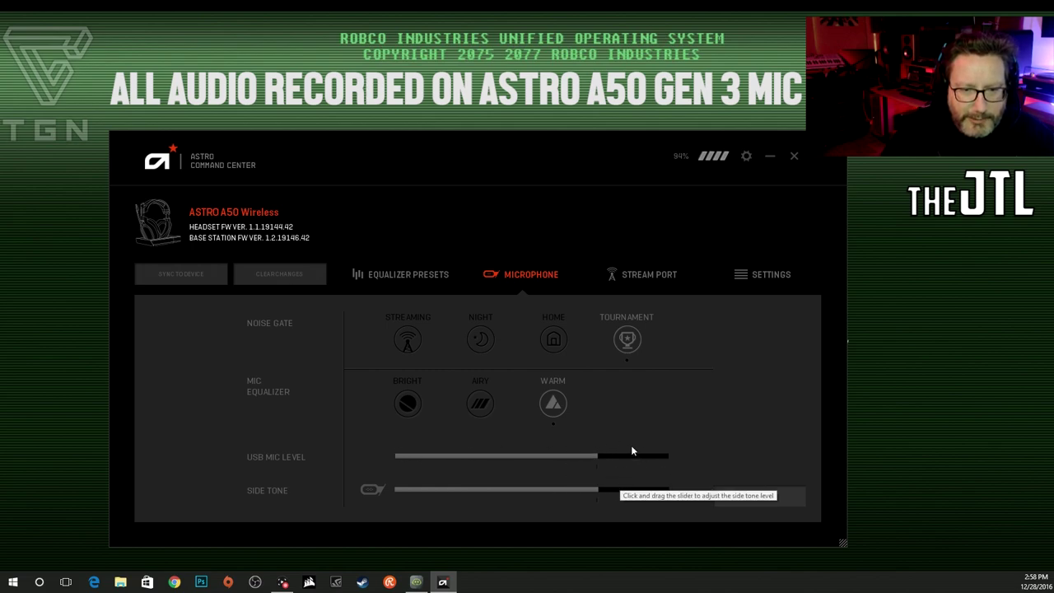
{"action": "left_click_drag", "start_coordinate": [596, 458], "coordinate": [475, 489]}
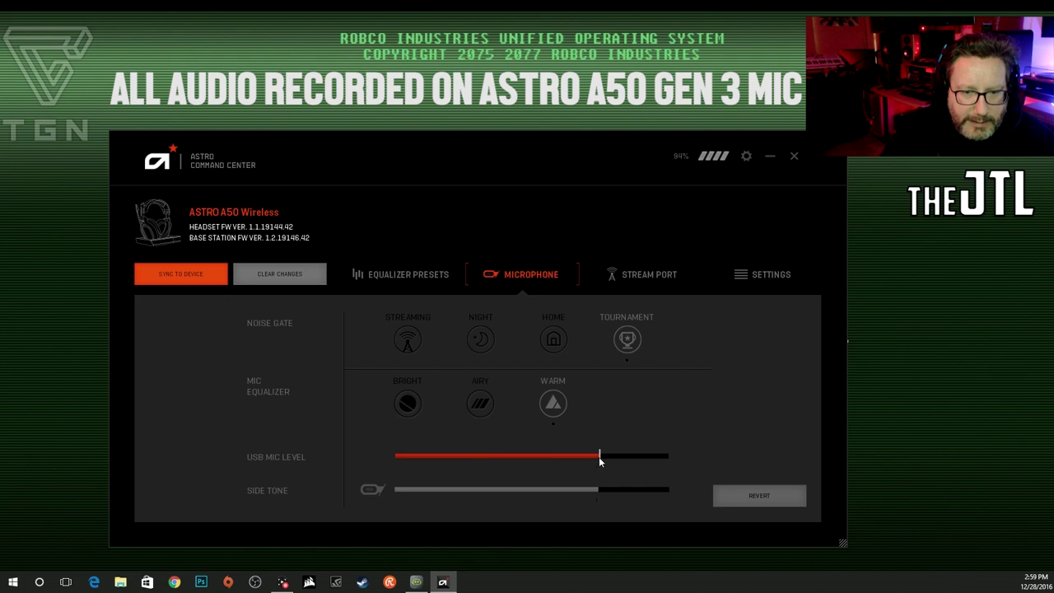
{"action": "left_click_drag", "start_coordinate": [599, 458], "coordinate": [598, 459]}
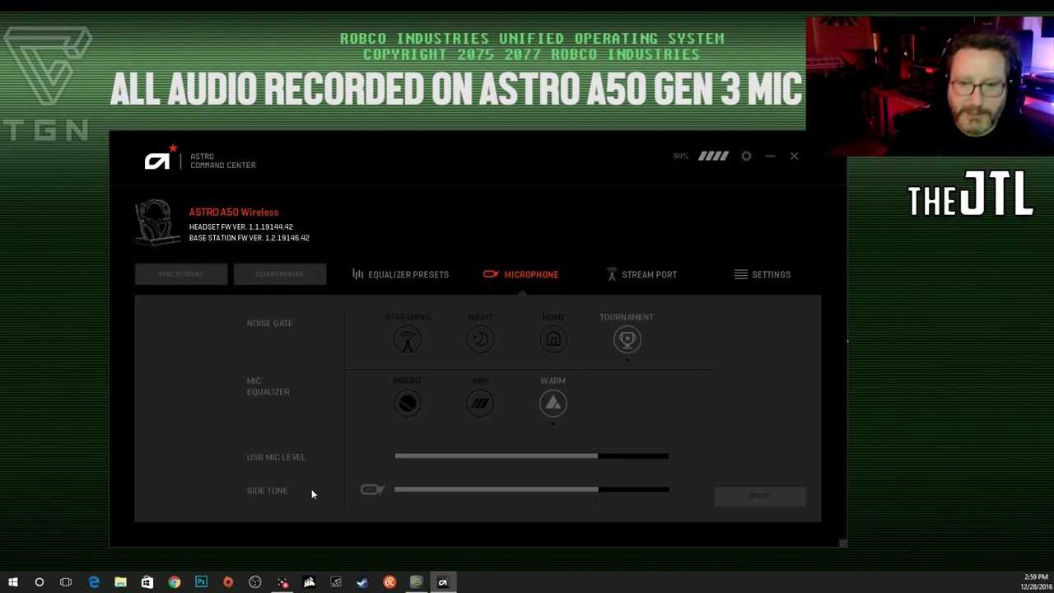
- Show the stream port levels for game, chat audio, microphone and aux
{"action": "left_click", "coordinate": [635, 282]}
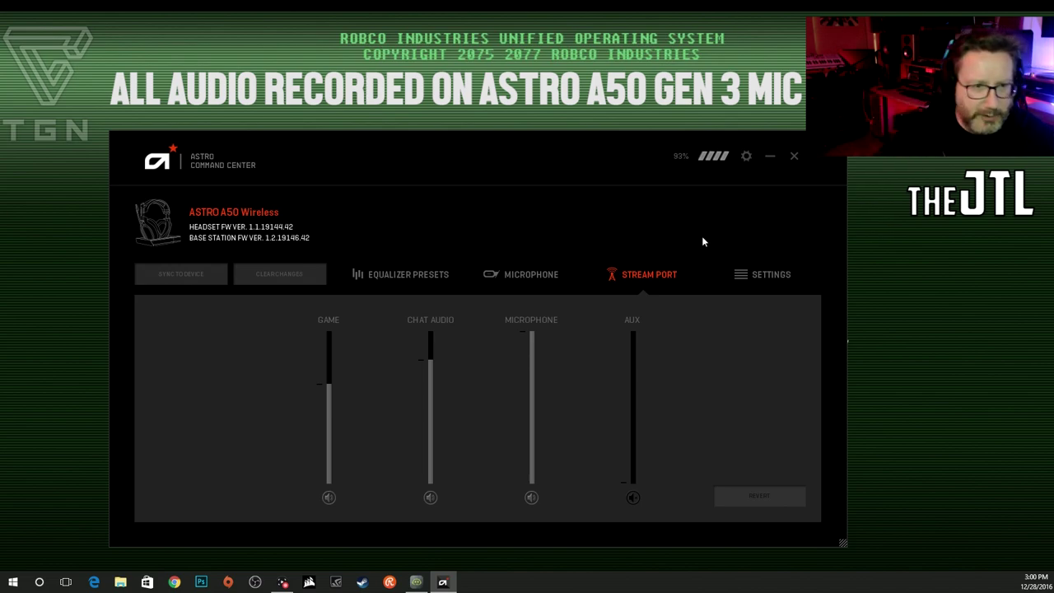
- Shift the headset's default balance toward voice and return it to its original mark slightly on the game side
{"action": "left_click", "coordinate": [769, 279]}
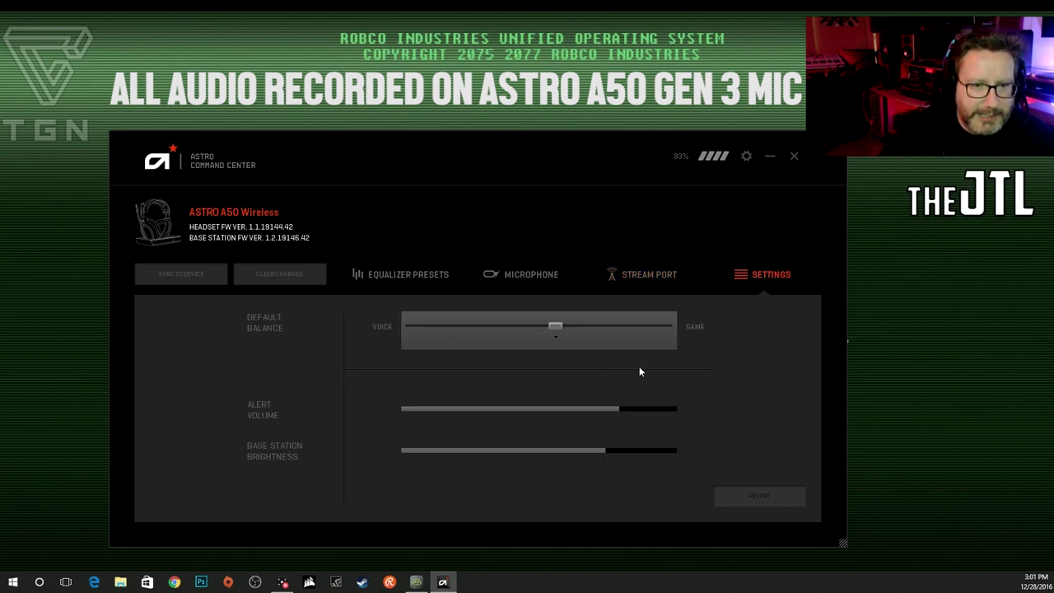
{"action": "left_click", "coordinate": [555, 327]}
{"action": "mouse_move", "coordinate": [554, 328]}
{"action": "left_mouse_down"}
{"action": "mouse_move", "coordinate": [532, 330]}
{"action": "mouse_move", "coordinate": [539, 333]}
{"action": "left_mouse_up"}
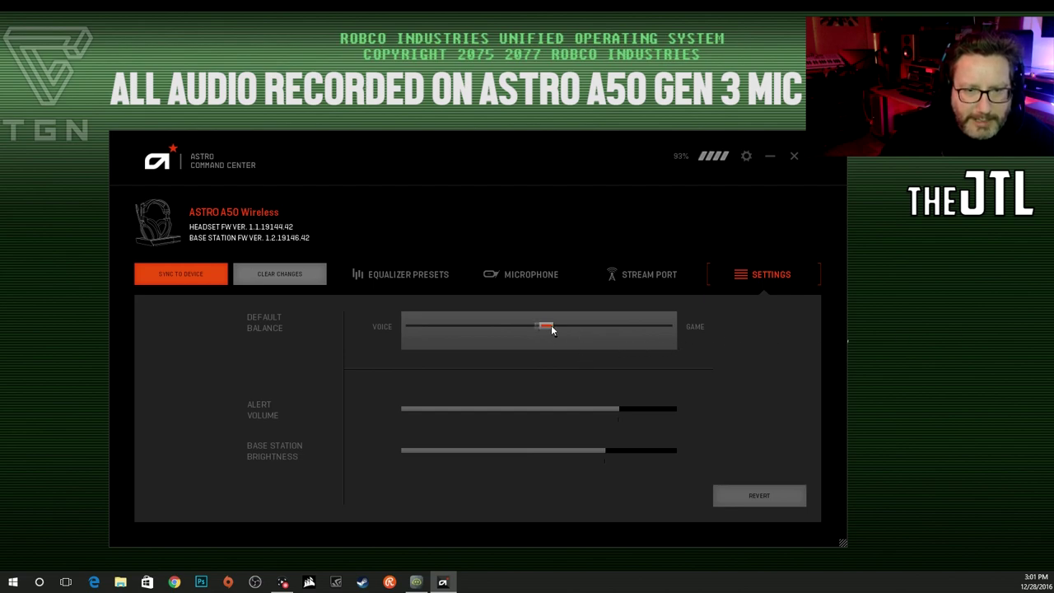
{"action": "left_click_drag", "start_coordinate": [551, 328], "coordinate": [557, 328]}
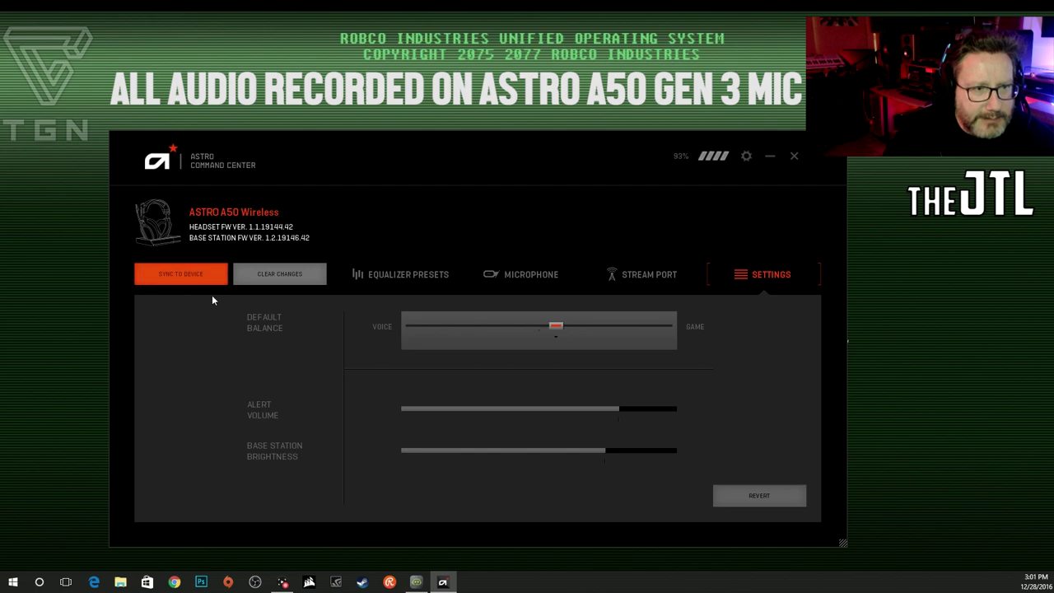
- Review the equalizer presets, microphone settings and stream port levels once more, ending on the equalizer presets
{"action": "left_click", "coordinate": [412, 281]}
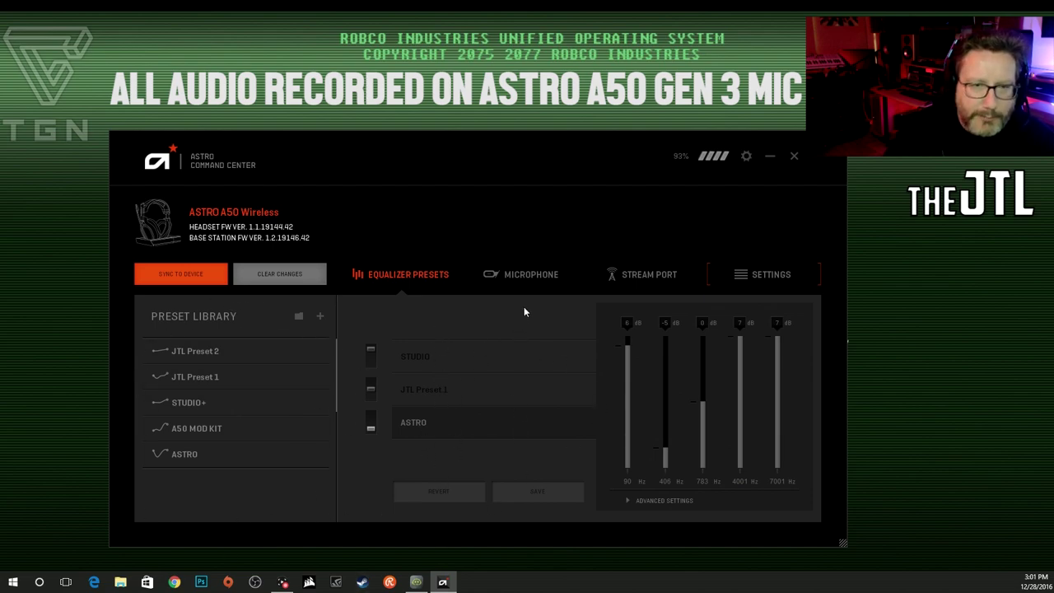
{"action": "left_click", "coordinate": [531, 272]}
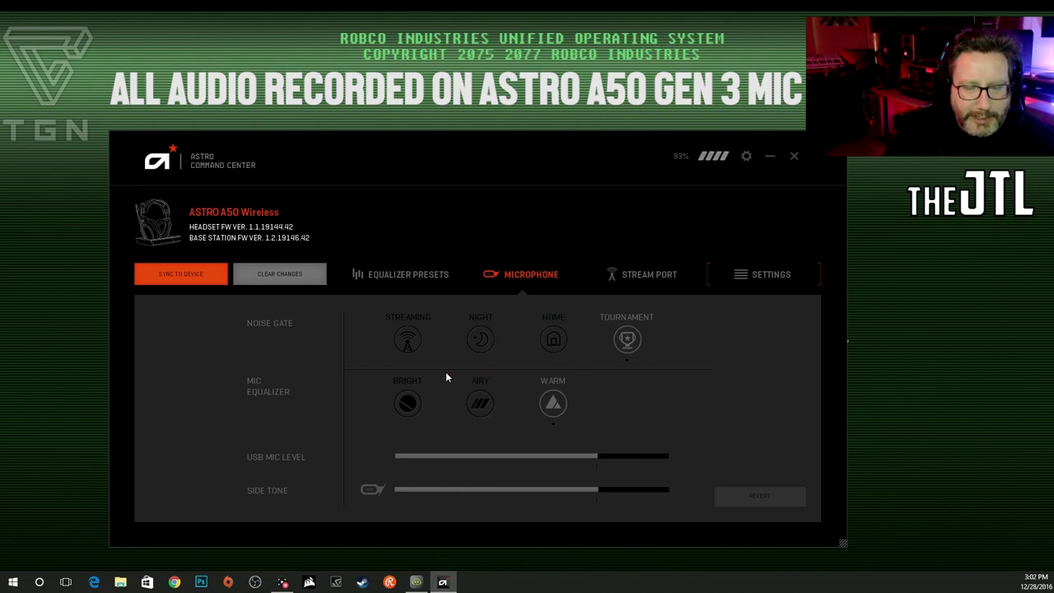
{"action": "left_click", "coordinate": [649, 274]}
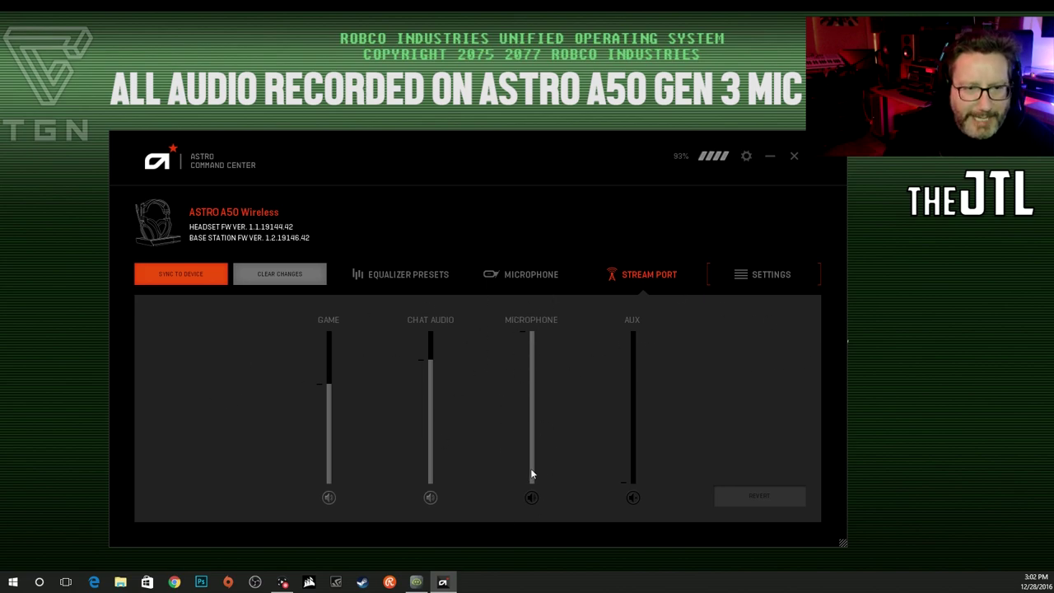
{"action": "left_click", "coordinate": [404, 274]}
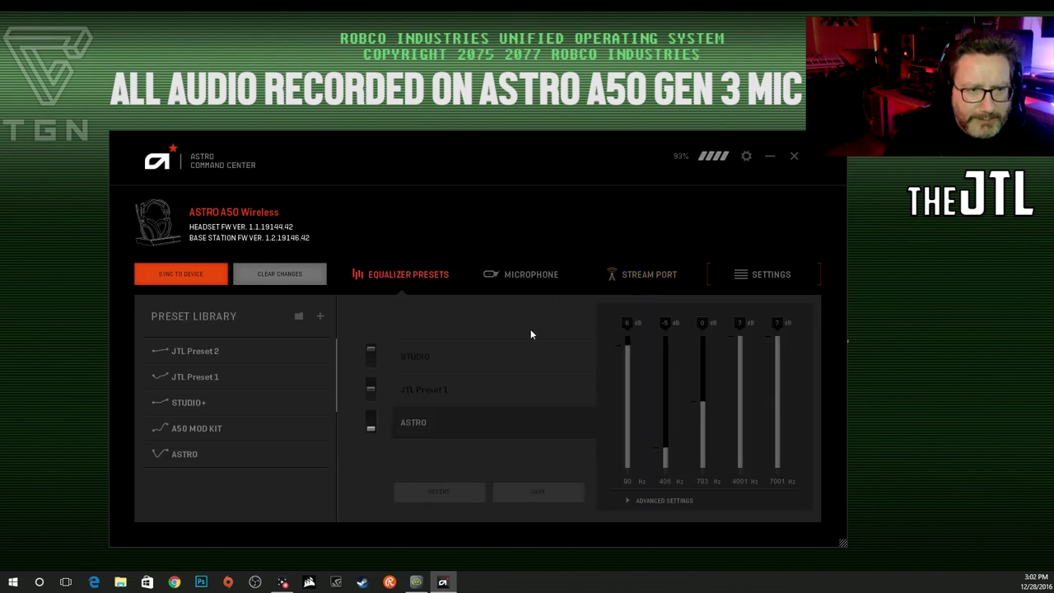